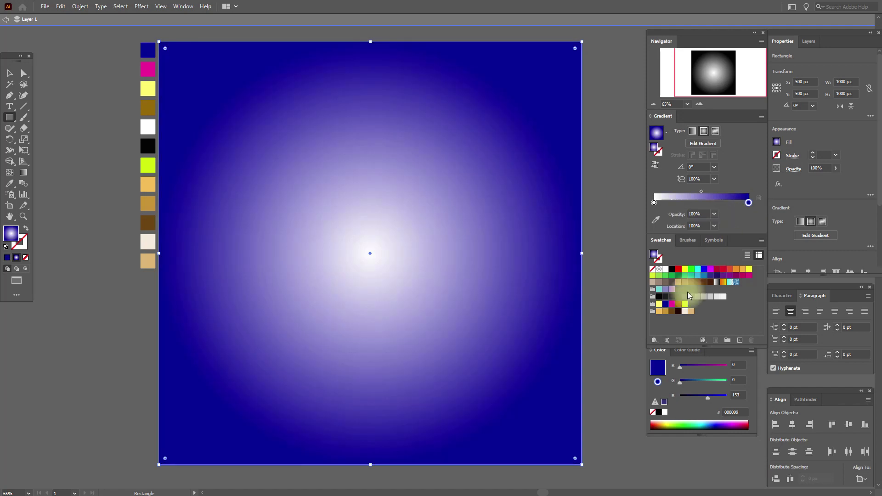
# - Add yellow and magenta stops to the square's radial gradient and move its centre to the top edge
pyautogui.moveTo(659, 304); pyautogui.dragTo(654, 203)
pyautogui.moveTo(671, 305); pyautogui.dragTo(674, 203)
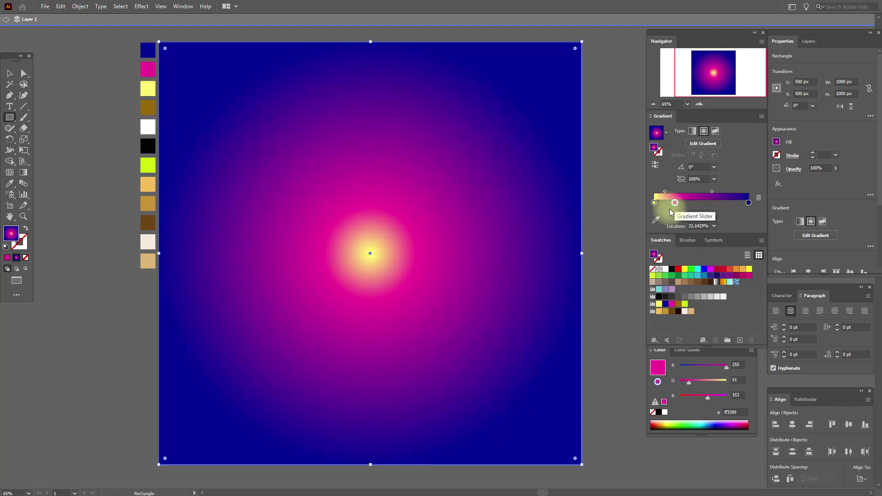
pyautogui.click(23, 175)
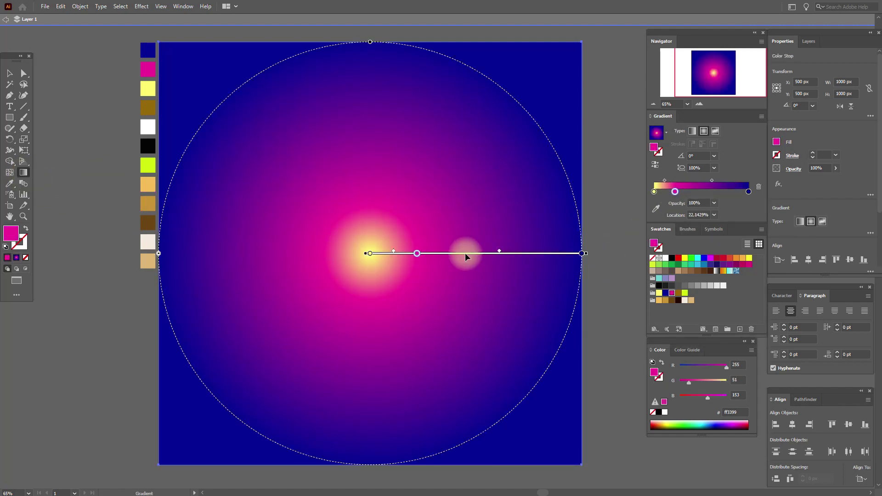
pyautogui.moveTo(467, 252); pyautogui.dragTo(467, 42)
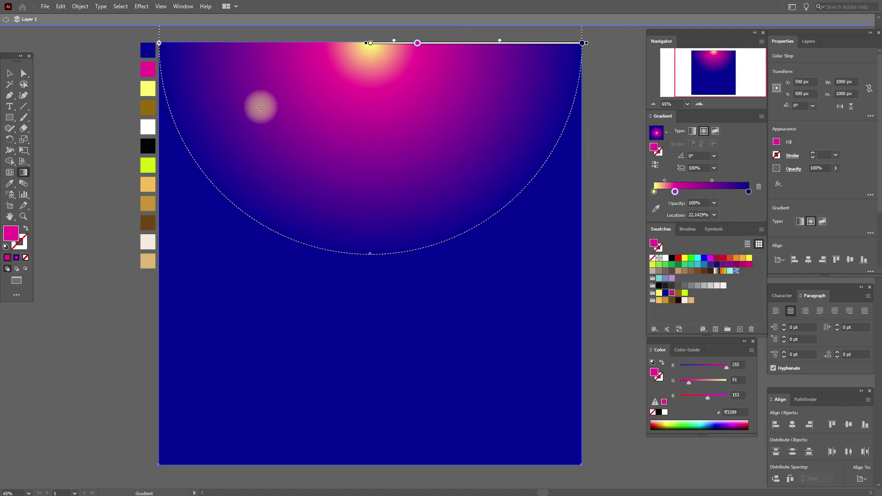
pyautogui.click(9, 73)
pyautogui.click(59, 84)
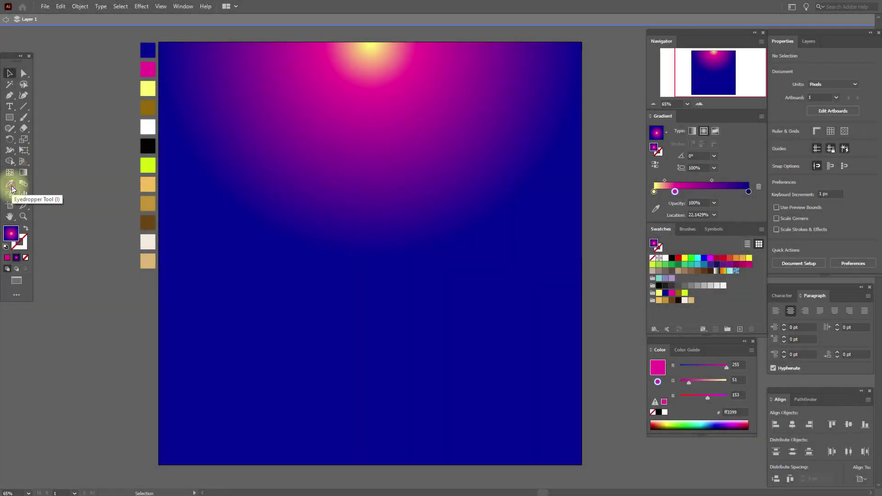
# - Set the fill to black and create a 41 × 47 px ellipse
pyautogui.click(9, 184)
pyautogui.click(147, 146)
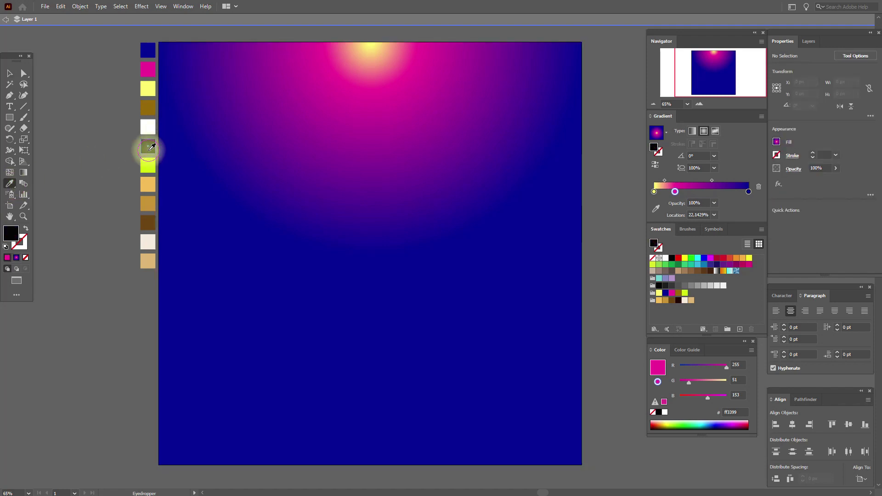
pyautogui.click(16, 123)
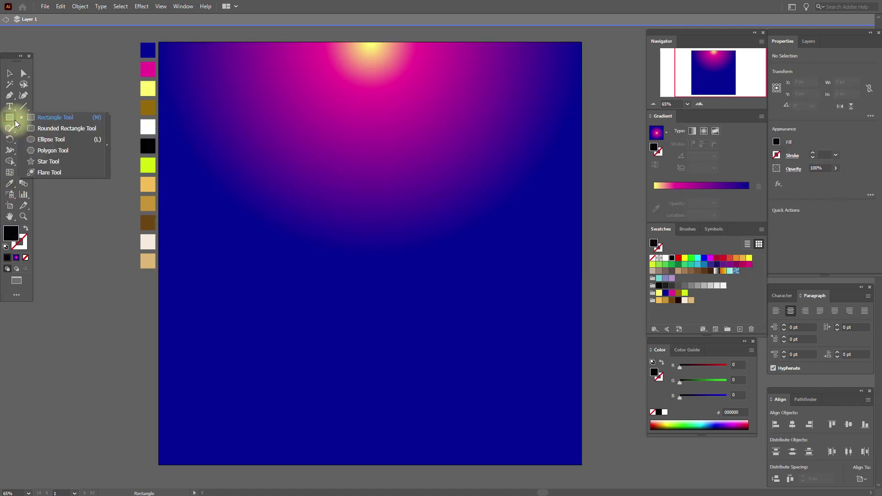
pyautogui.click(48, 139)
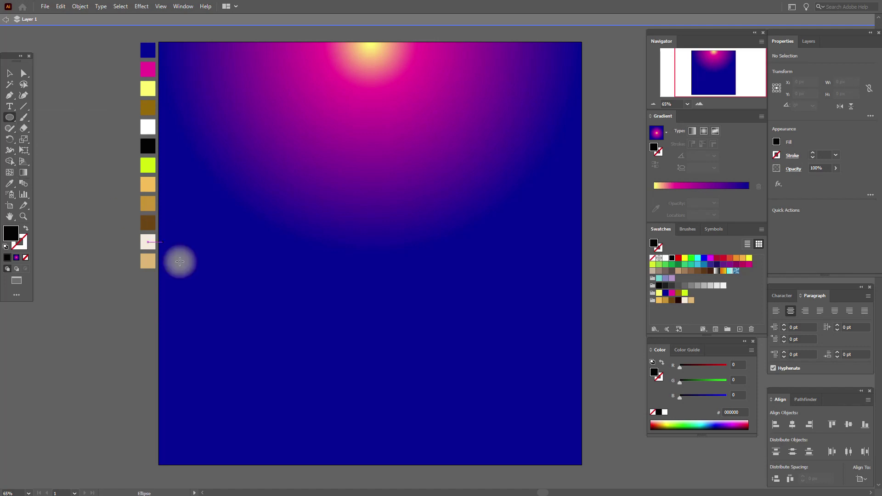
pyautogui.click(249, 304)
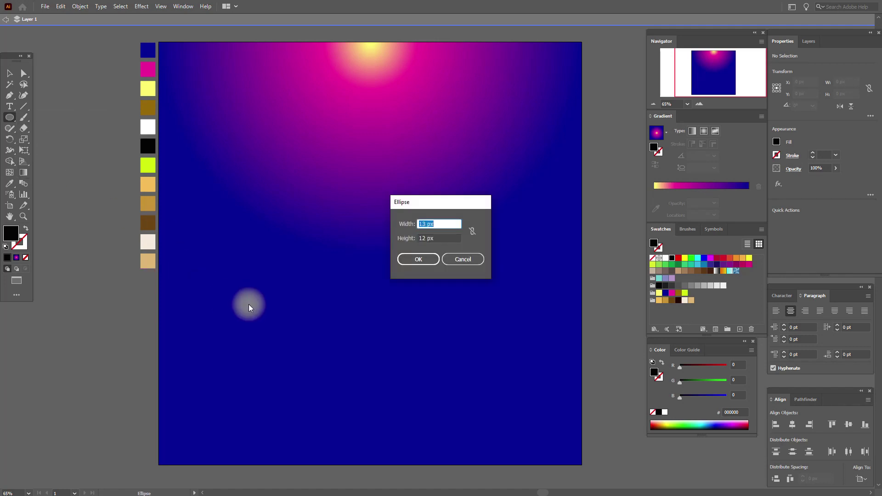
pyautogui.press('Tab')
pyautogui.write('47')
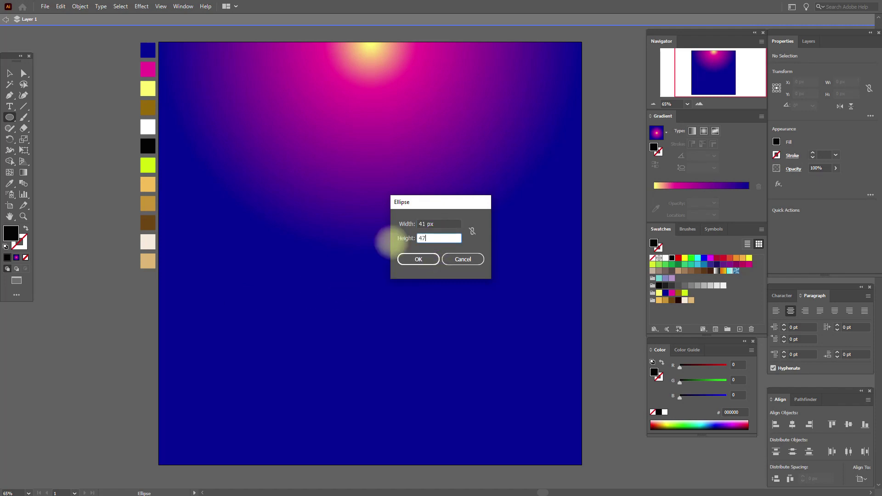
pyautogui.click(428, 264)
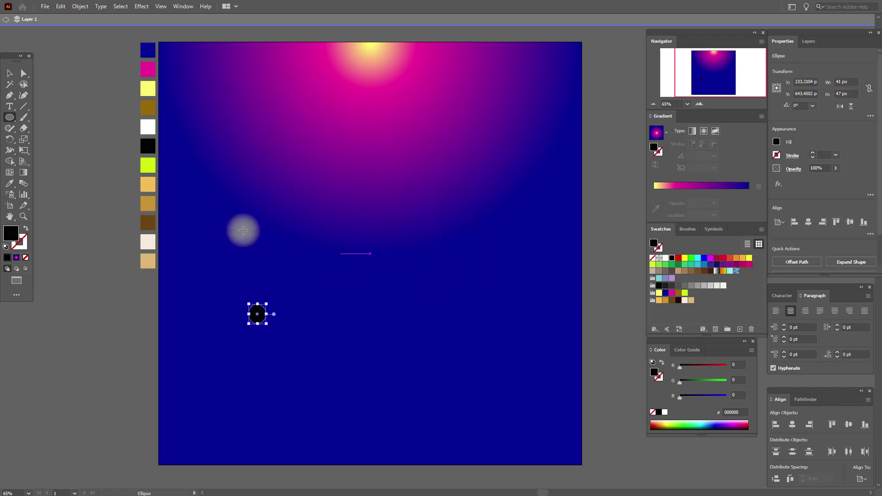
# - Create a 13 × 12 px ellipse and move it beside the large one
pyautogui.click(296, 164)
pyautogui.write('13')
pyautogui.press('Tab')
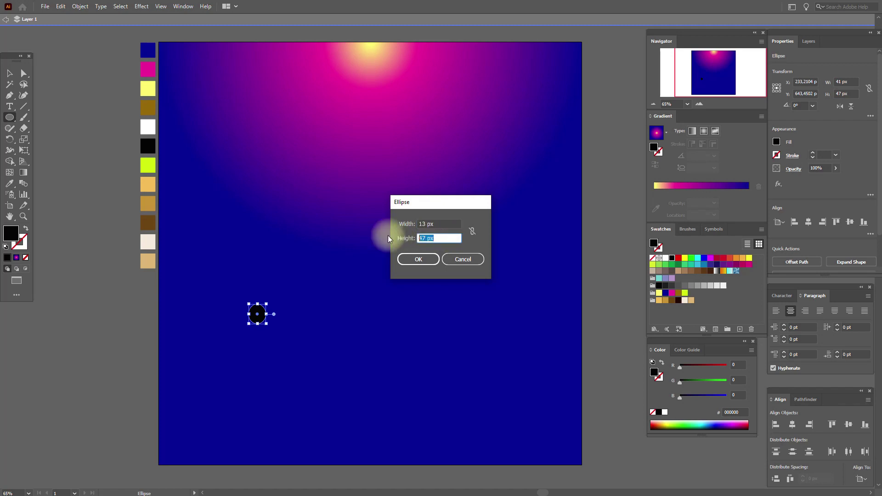
pyautogui.click(408, 260)
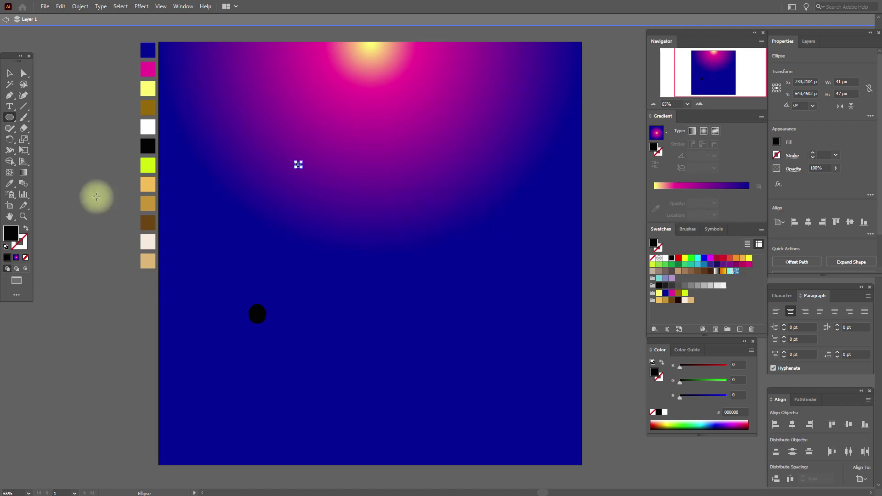
pyautogui.click(9, 74)
pyautogui.click(304, 174)
pyautogui.moveTo(302, 167); pyautogui.dragTo(282, 316)
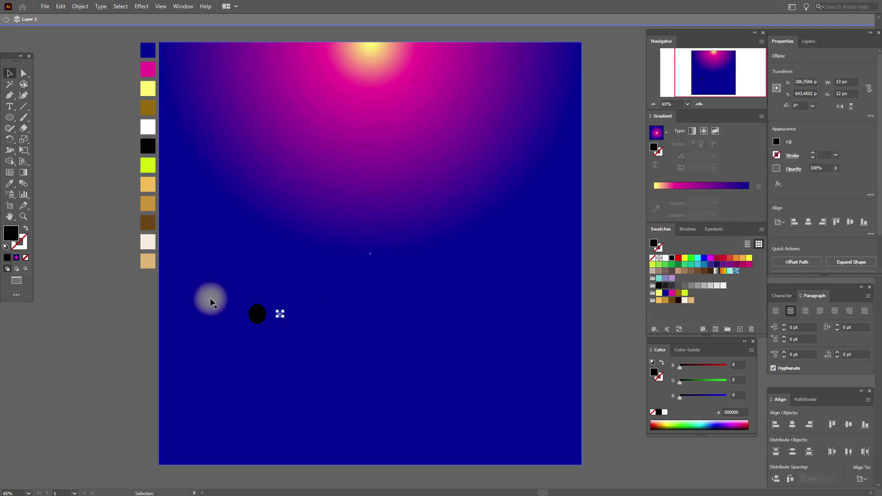
pyautogui.hotkey('ctrl', 'shift', 'a')
# - Create a 6 × 6 px dot and line it up with the other ellipses
pyautogui.click(9, 117)
pyautogui.click(302, 238)
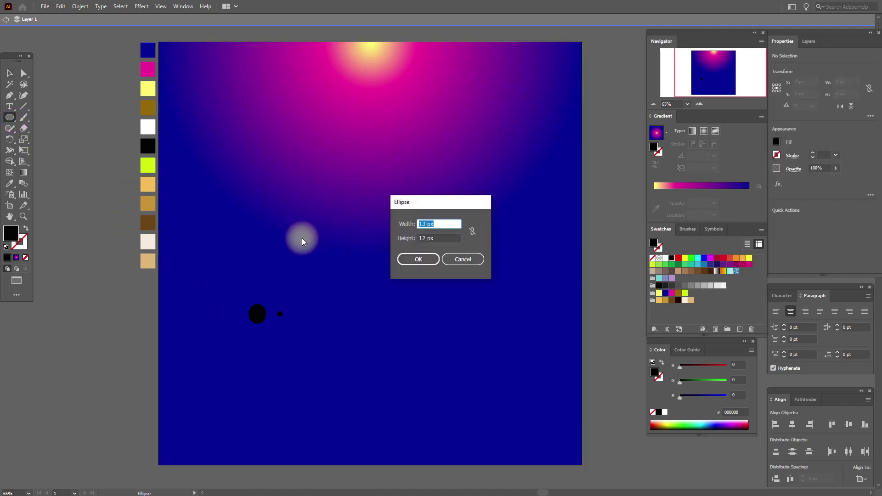
pyautogui.write('6')
pyautogui.press('Tab')
pyautogui.write('6')
pyautogui.click(418, 259)
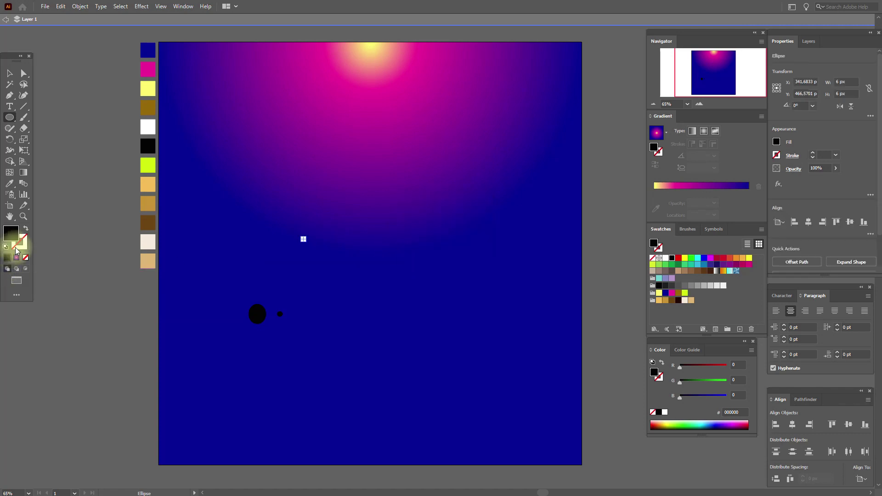
pyautogui.click(9, 74)
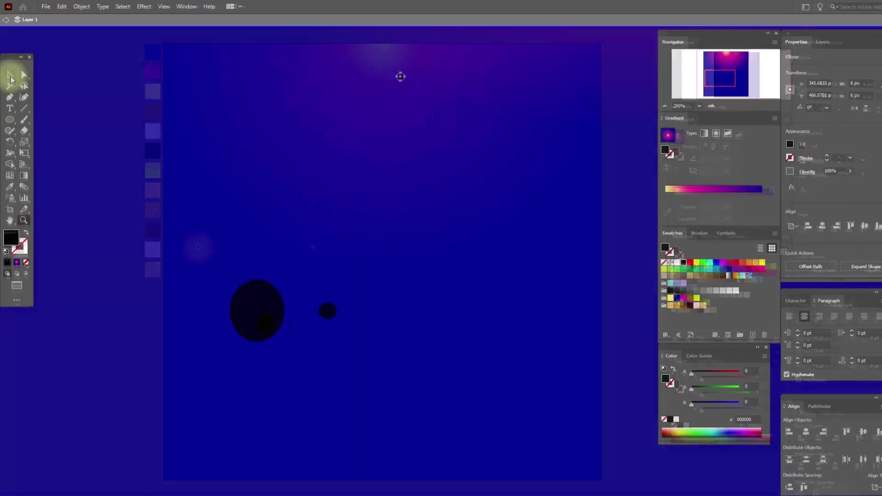
pyautogui.moveTo(395, 75); pyautogui.dragTo(359, 307)
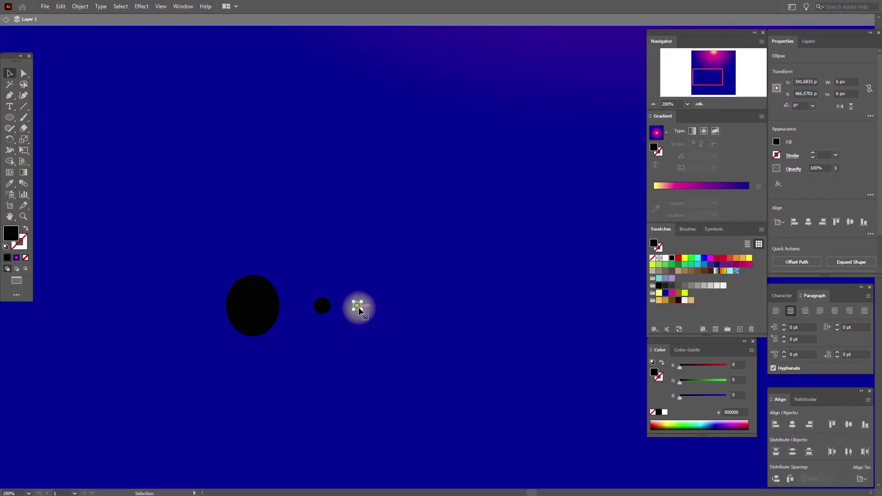
# - Give the large ellipse a radial white, golden-brown (996600) and black gradient with a tightened midpoint
pyautogui.click(410, 287)
pyautogui.click(253, 313)
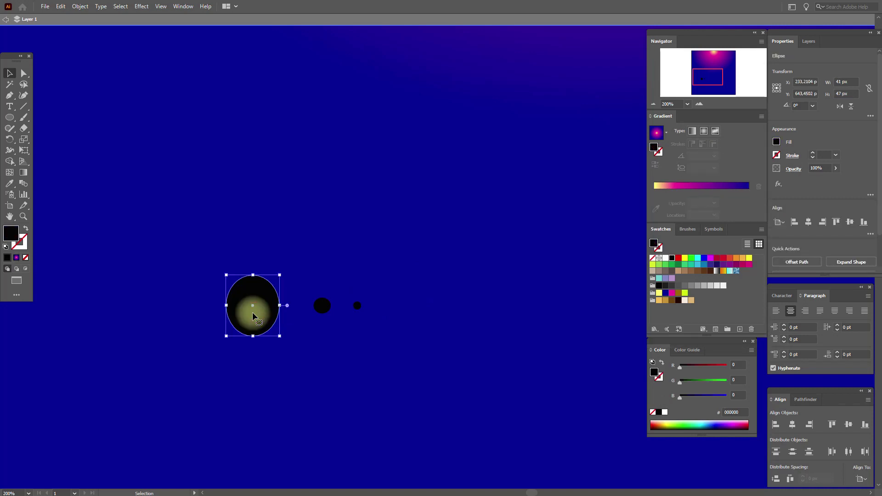
pyautogui.click(717, 271)
pyautogui.click(704, 131)
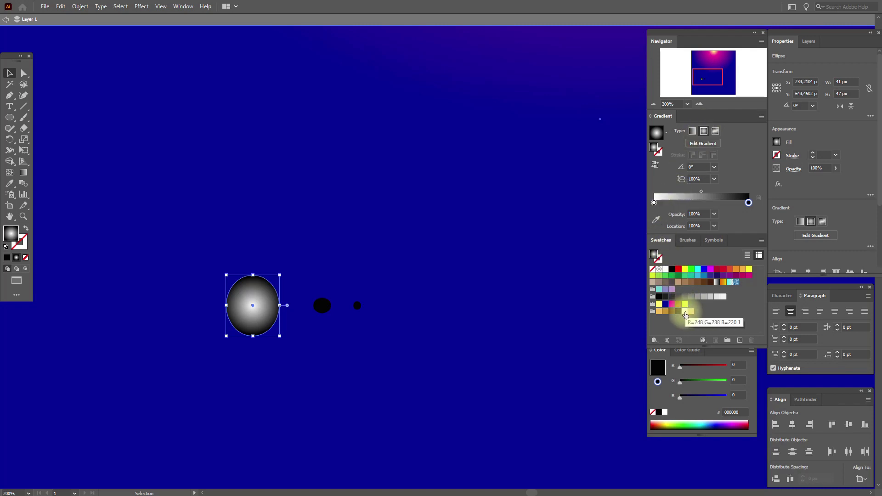
pyautogui.moveTo(666, 273); pyautogui.dragTo(671, 202)
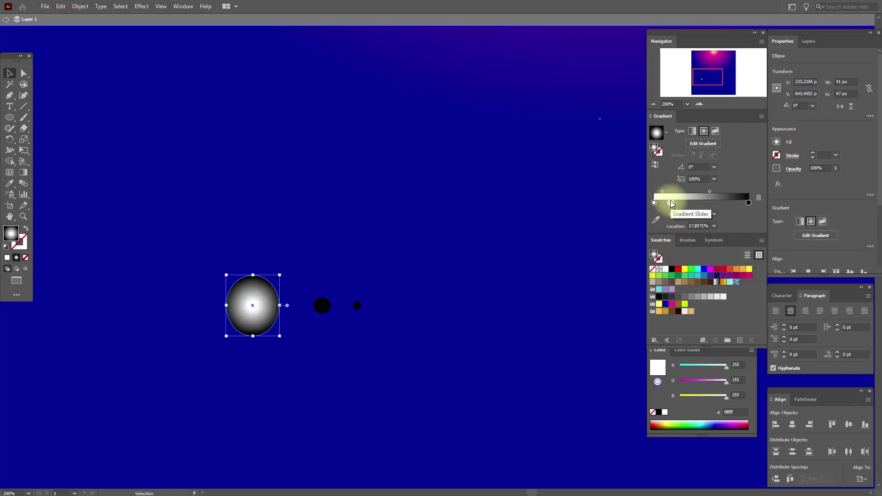
pyautogui.moveTo(678, 304); pyautogui.dragTo(680, 203)
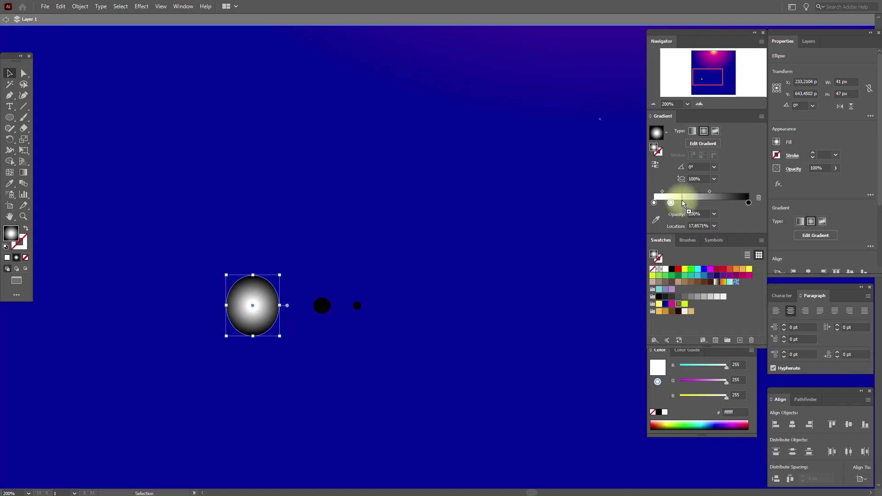
pyautogui.moveTo(682, 203); pyautogui.dragTo(682, 203)
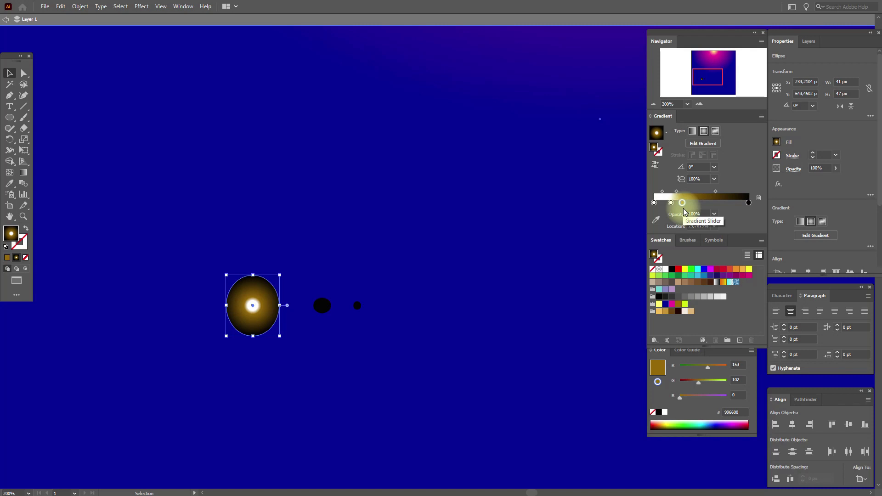
pyautogui.moveTo(715, 191); pyautogui.dragTo(702, 201)
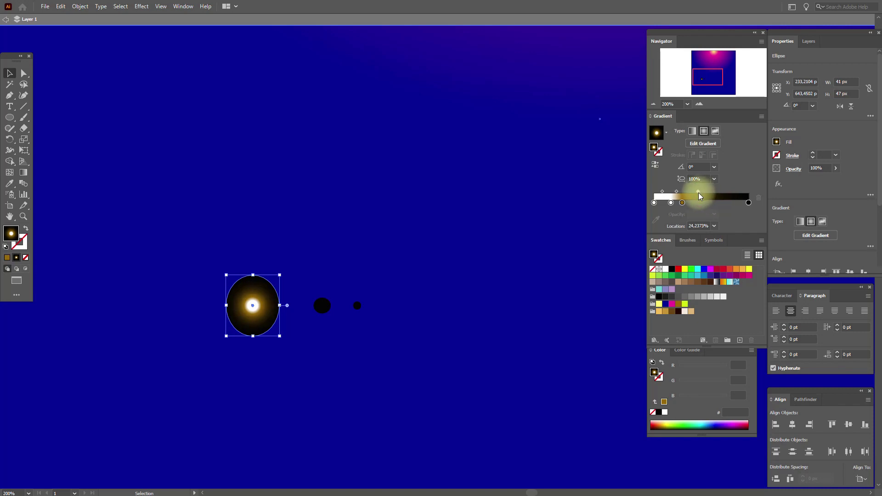
pyautogui.click(143, 123)
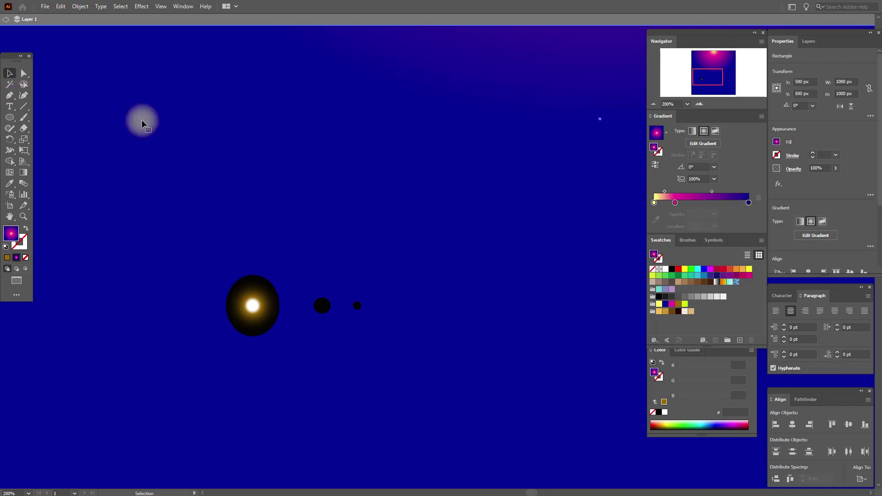
# - Copy the big ellipse's glow gradient onto the 13 px and 6 px ellipses
pyautogui.click(322, 305)
pyautogui.click(10, 185)
pyautogui.click(252, 304)
pyautogui.click(10, 73)
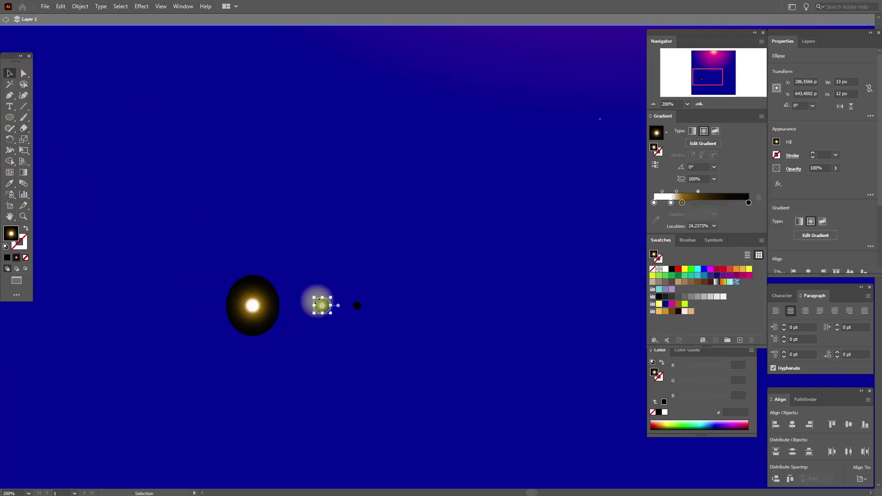
pyautogui.click(357, 306)
pyautogui.click(10, 183)
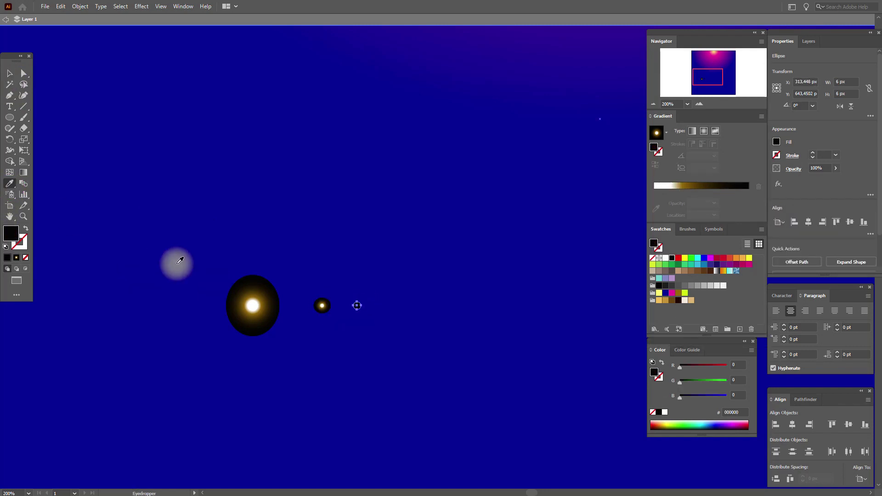
pyautogui.click(255, 296)
pyautogui.click(9, 74)
# - Set the large glow's blend mode to Screen
pyautogui.click(266, 304)
pyautogui.click(797, 171)
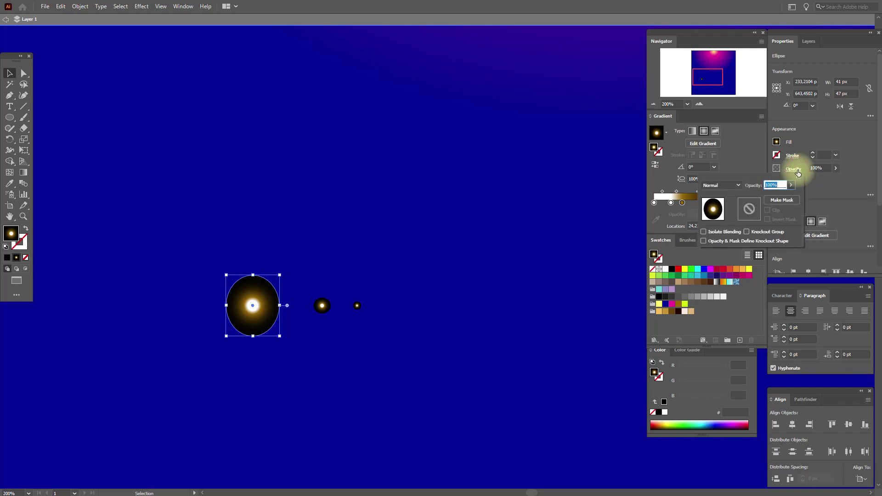
pyautogui.click(737, 185)
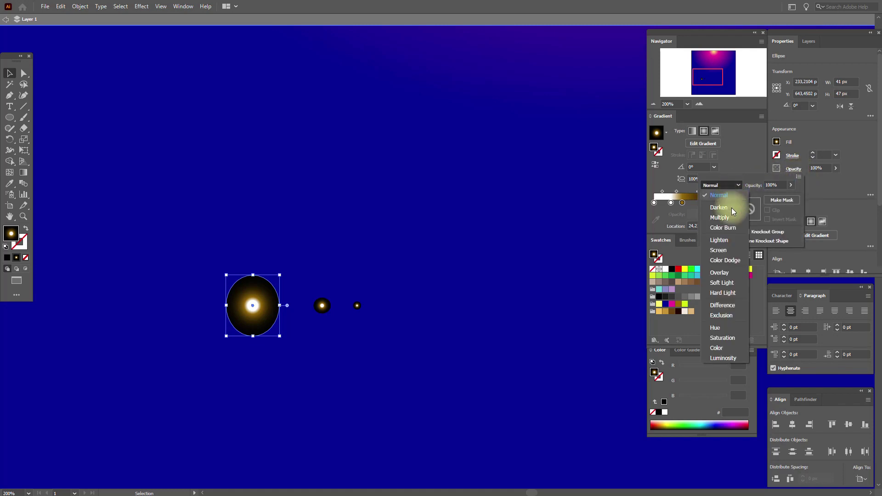
pyautogui.click(724, 251)
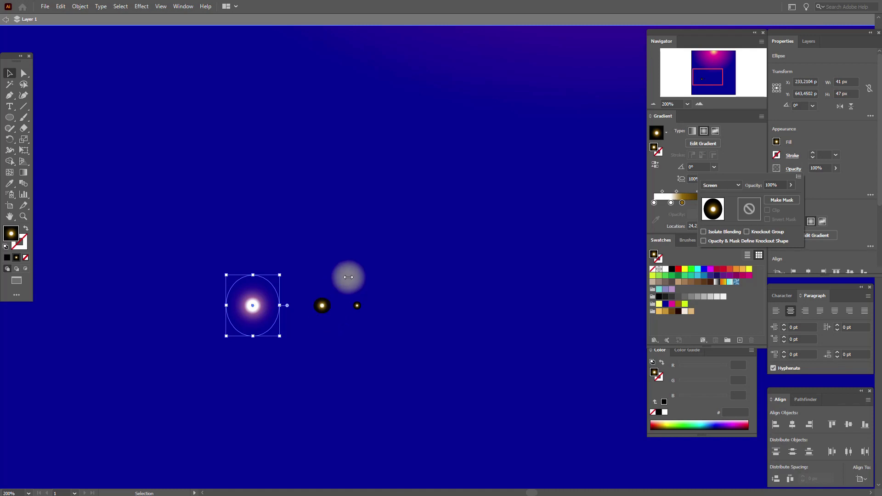
pyautogui.click(153, 107)
pyautogui.click(317, 315)
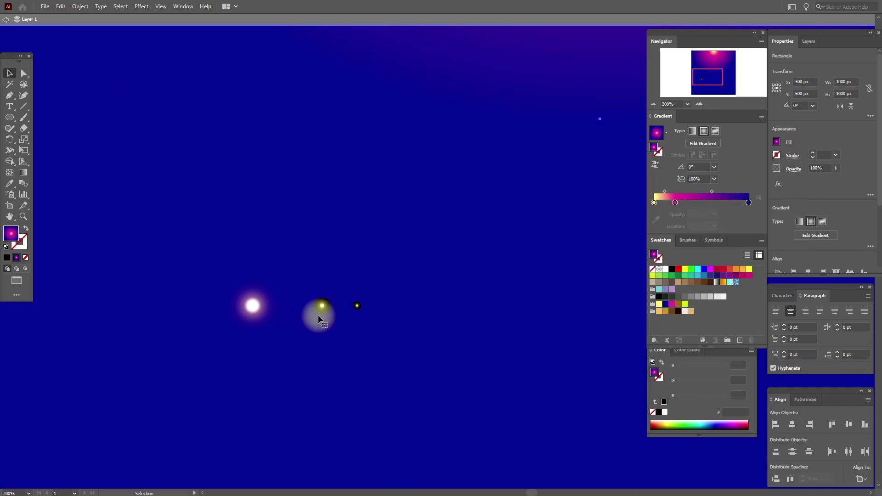
# - Position the medium and smallest glows and set both to Screen blending
pyautogui.click(322, 308)
pyautogui.moveTo(323, 309); pyautogui.dragTo(419, 311)
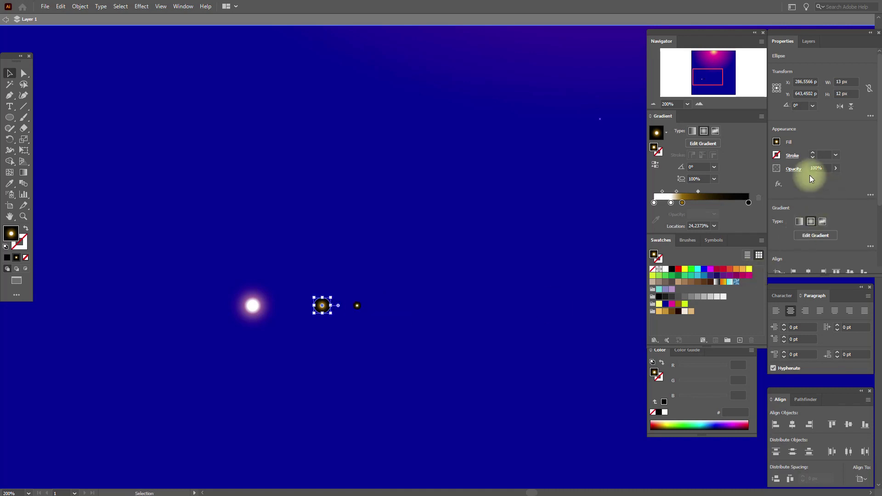
pyautogui.click(794, 168)
pyautogui.click(730, 185)
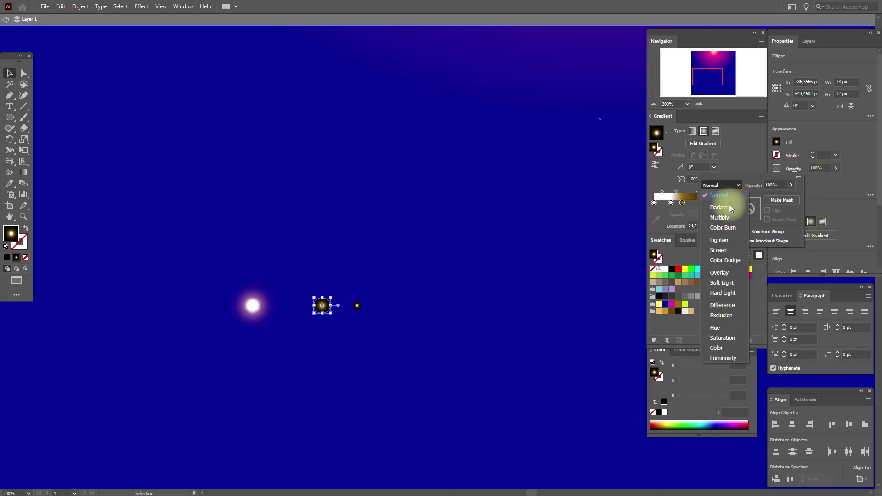
pyautogui.click(718, 250)
pyautogui.click(359, 306)
pyautogui.moveTo(359, 307); pyautogui.dragTo(358, 305)
pyautogui.click(796, 170)
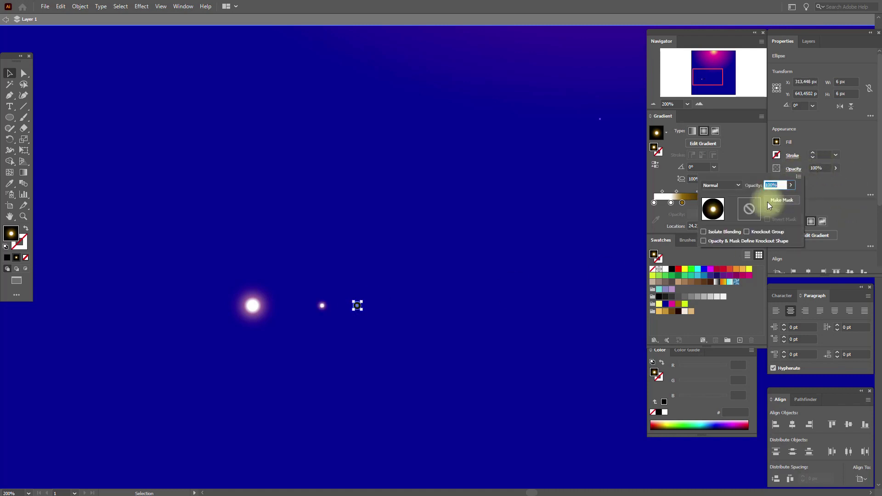
pyautogui.click(732, 185)
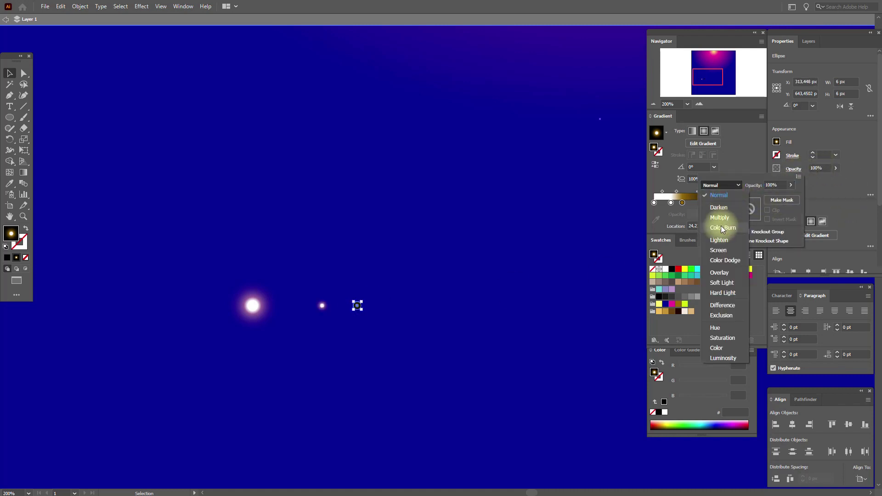
pyautogui.click(718, 250)
pyautogui.click(488, 287)
pyautogui.click(489, 287)
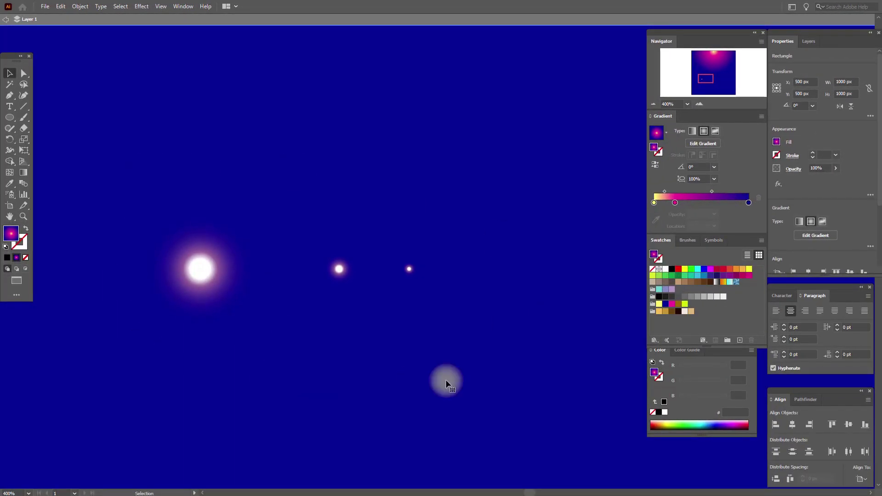
# - Save the large glow and the medium 13 px glow as new symbols in the Symbols panel
pyautogui.click(716, 241)
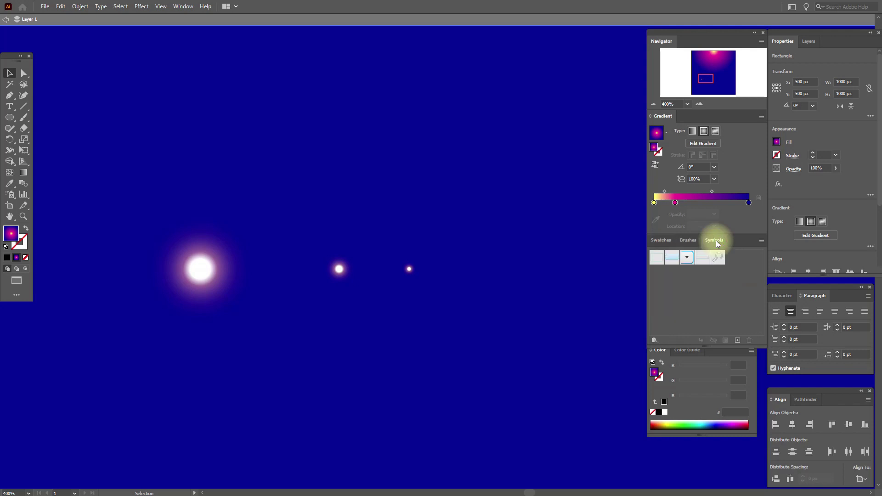
pyautogui.click(189, 274)
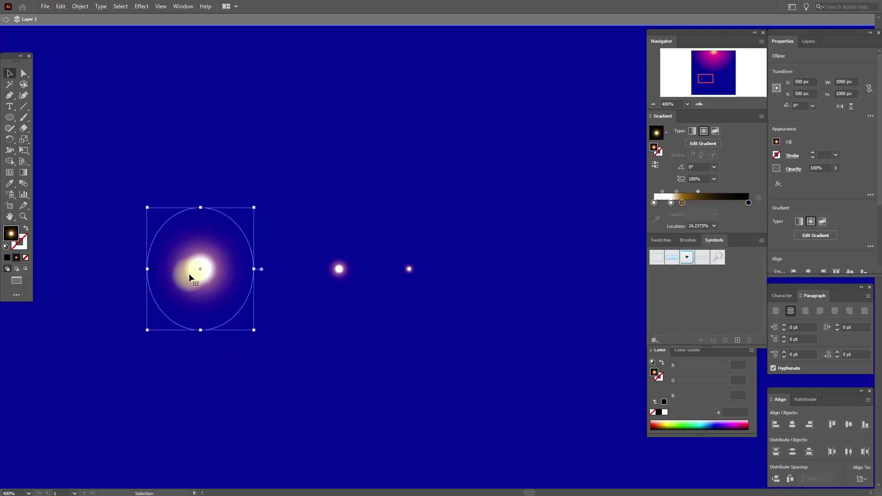
pyautogui.click(737, 340)
pyautogui.click(441, 319)
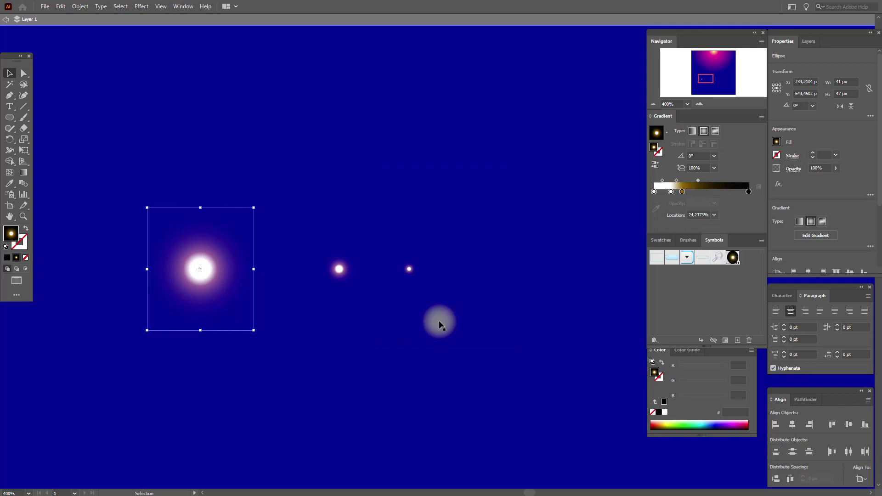
pyautogui.click(339, 269)
pyautogui.click(740, 340)
pyautogui.click(443, 319)
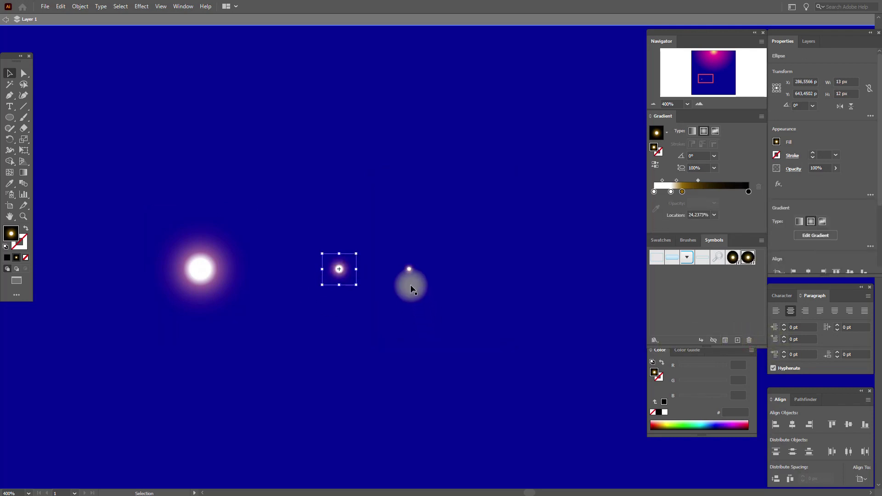
pyautogui.click(408, 270)
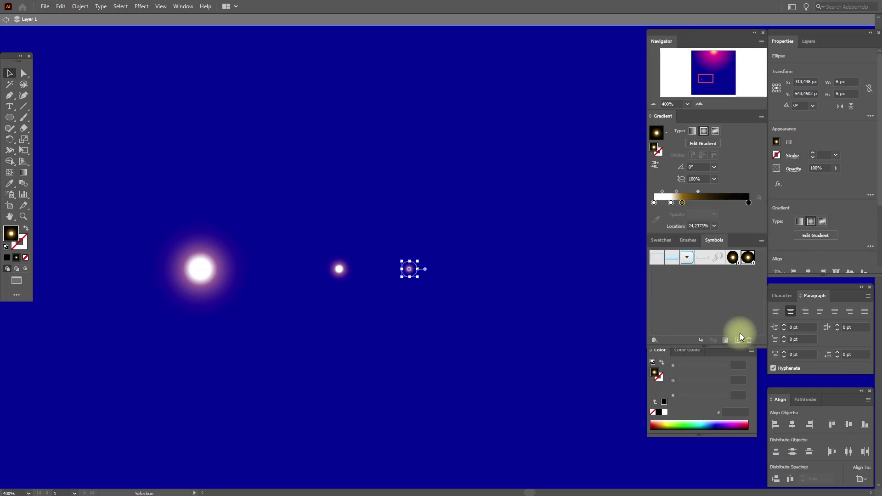
# - Save the smallest glow as a symbol and delete all three glows from the artboard
pyautogui.click(736, 340)
pyautogui.click(442, 320)
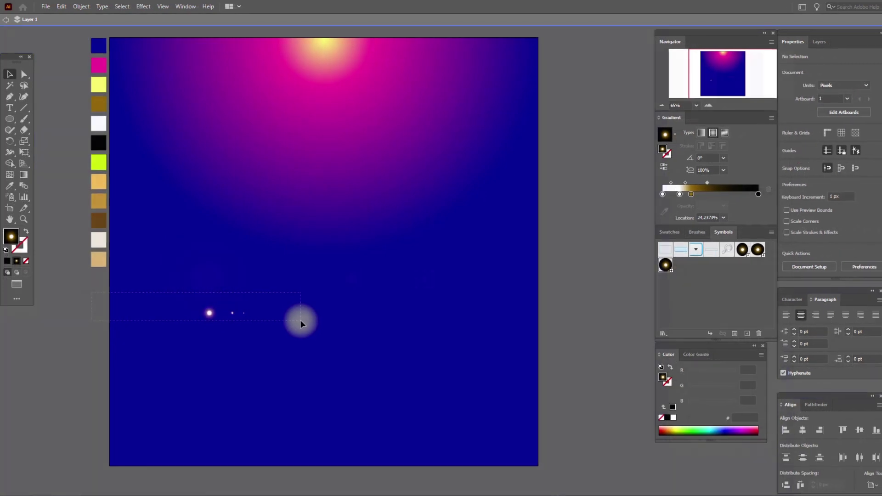
pyautogui.hotkey('ctrl', 'a')
pyautogui.moveTo(544, 320); pyautogui.dragTo(570, 334)
pyautogui.press('Delete')
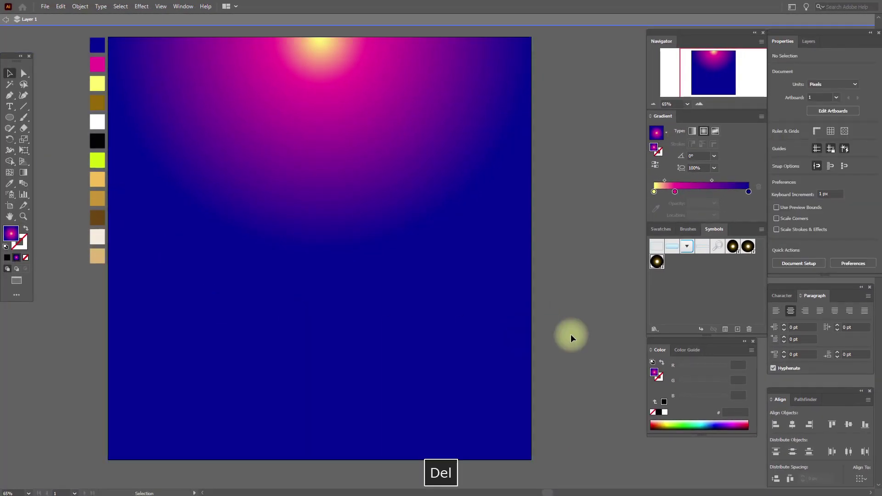
# - Lock the gradient background in the Layers panel
pyautogui.click(807, 41)
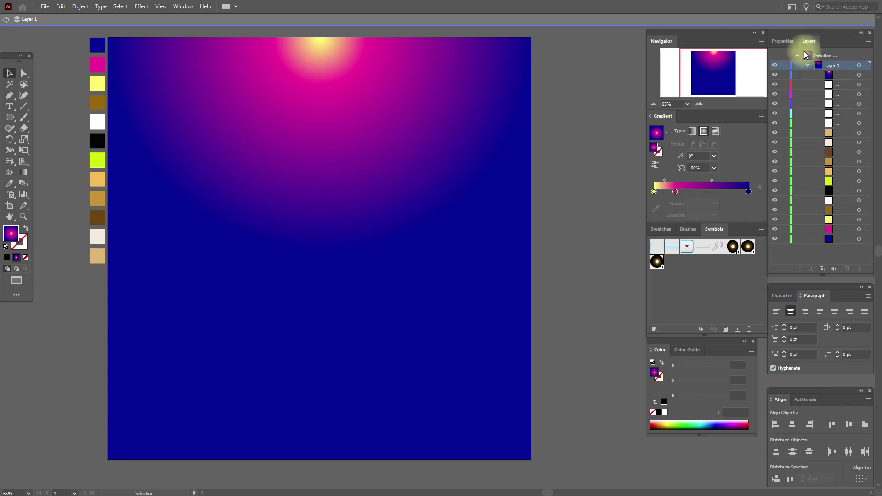
pyautogui.click(784, 74)
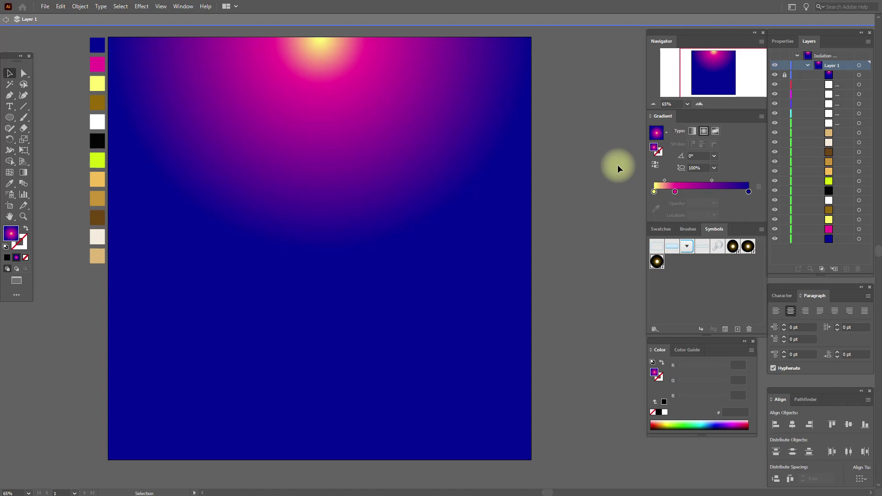
pyautogui.click(774, 47)
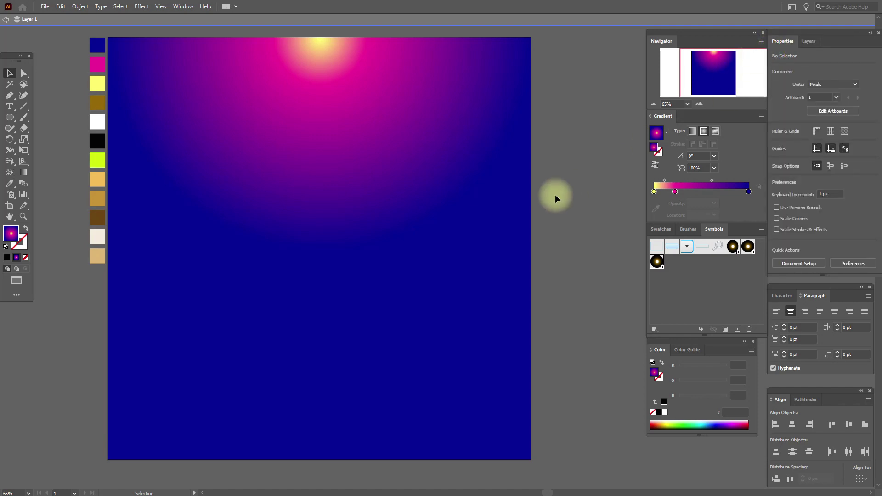
pyautogui.click(9, 119)
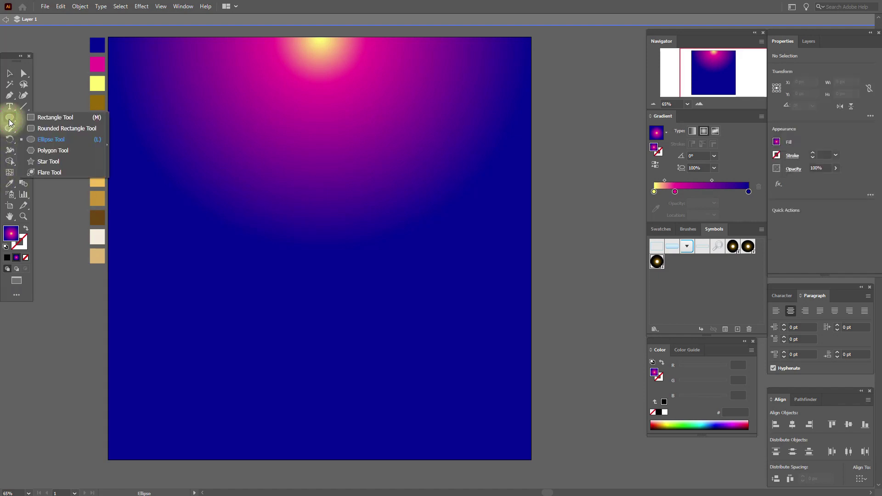
# - Draw an exact 17 × 65 px black-filled rectangle on the gradient background
pyautogui.click(73, 121)
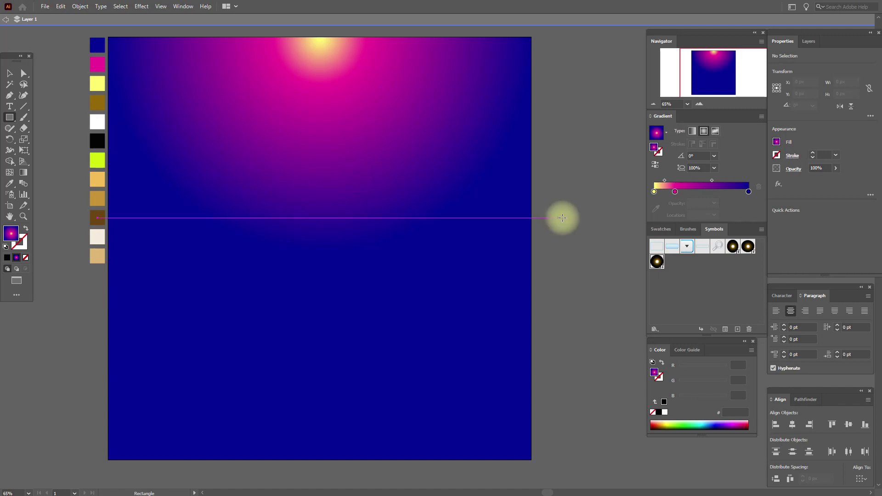
pyautogui.click(660, 229)
pyautogui.click(671, 259)
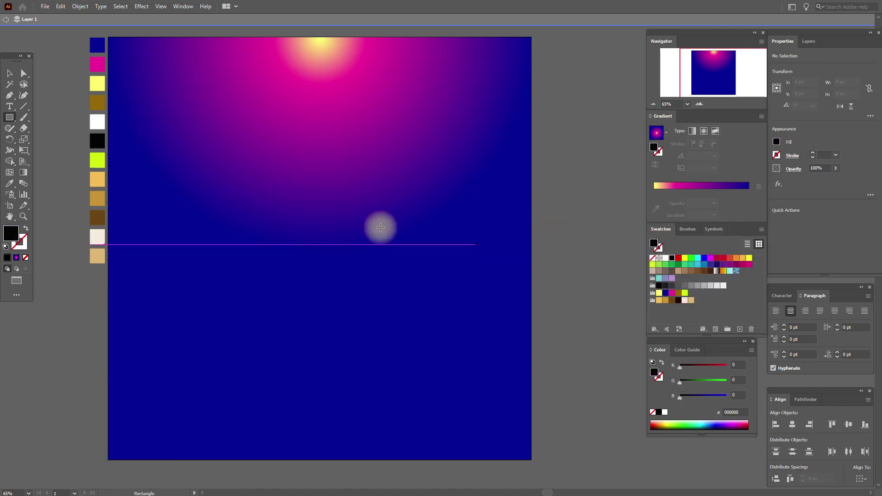
pyautogui.click(288, 192)
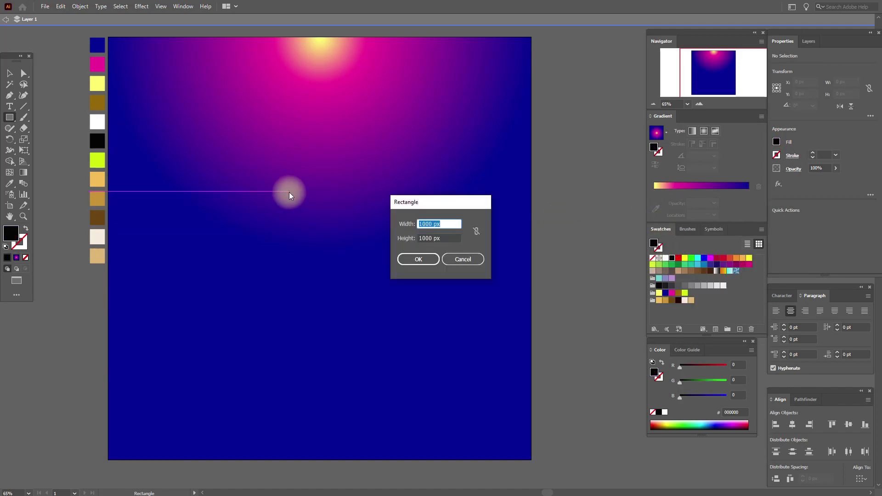
pyautogui.write('17')
pyautogui.click(469, 259)
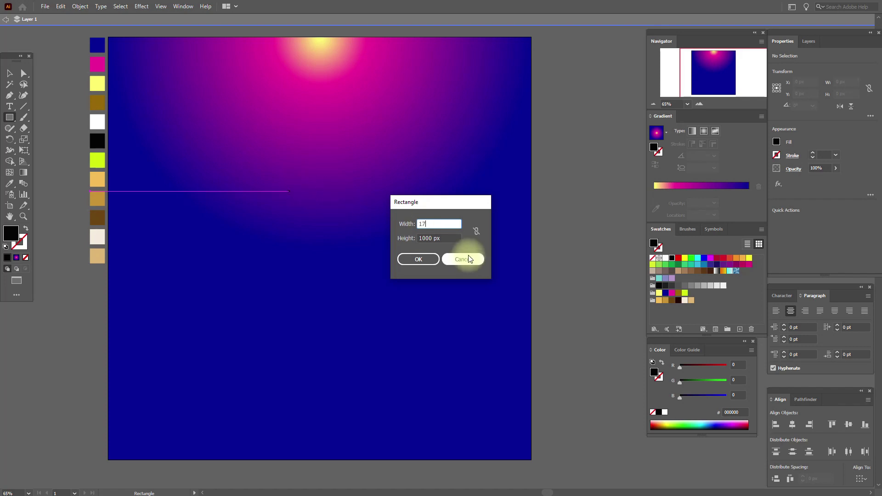
pyautogui.click(444, 237)
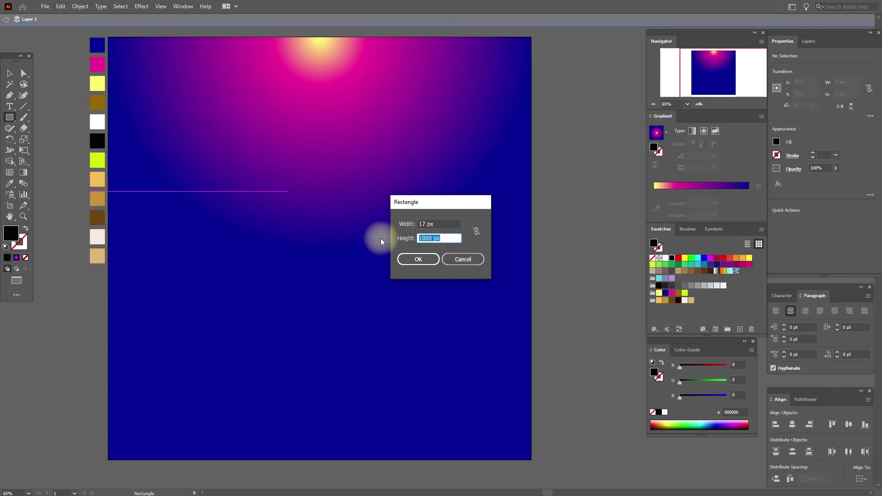
pyautogui.write('65')
pyautogui.click(418, 259)
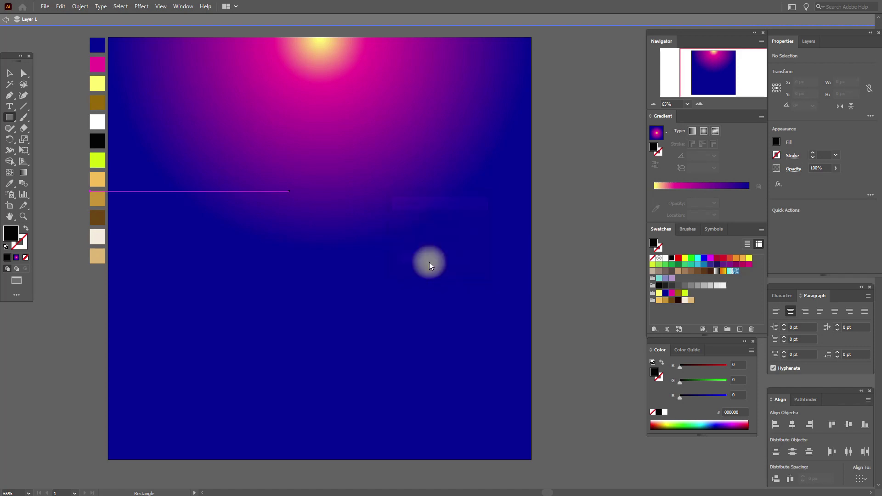
pyautogui.hotkey('ctrl', '+')
pyautogui.hotkey('ctrl', '+')
pyautogui.hotkey('ctrl', '+')
pyautogui.hotkey('ctrl', '+')
pyautogui.hotkey('ctrl', '+')
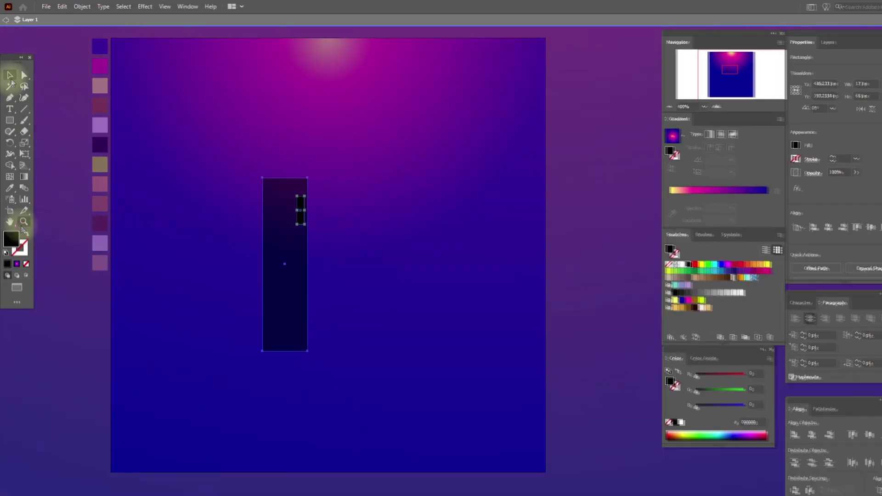
# - Fill the rectangle with a gradient angled at 90°
pyautogui.click(123, 108)
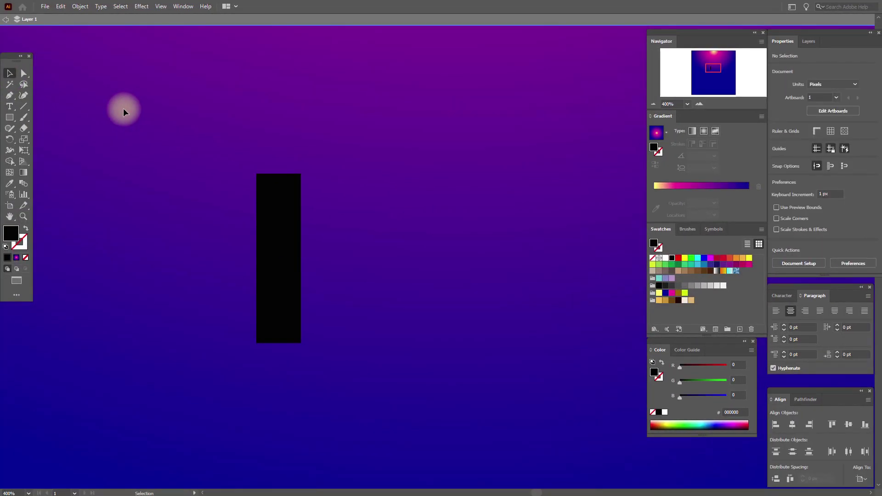
pyautogui.click(279, 247)
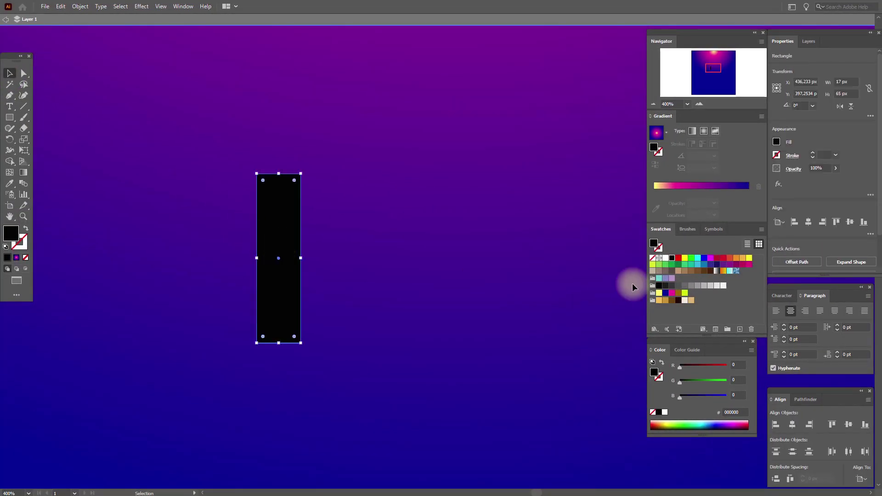
pyautogui.click(717, 272)
pyautogui.write('90')
pyautogui.press('Return')
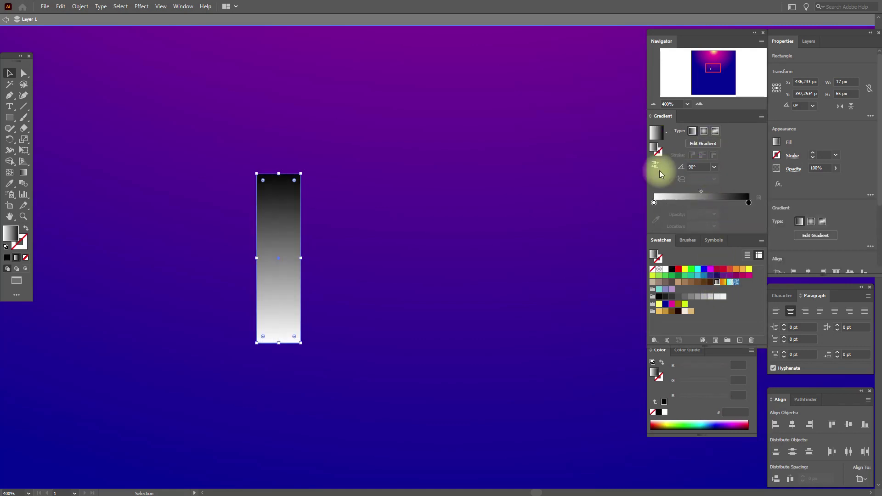
# - Build the gold gradient from gold, dark brown, cream and tan stops, nudging the brown stop near 43%
pyautogui.moveTo(659, 312); pyautogui.dragTo(667, 204)
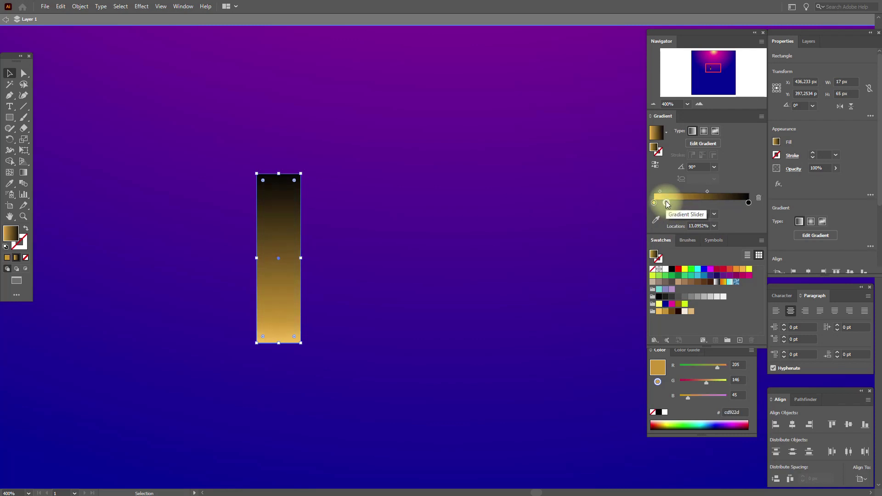
pyautogui.moveTo(671, 311); pyautogui.dragTo(696, 200)
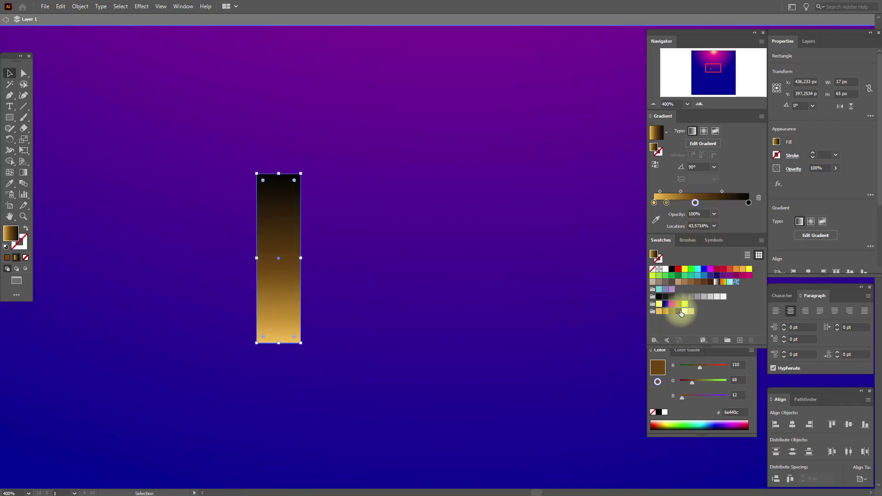
pyautogui.moveTo(680, 313); pyautogui.dragTo(700, 203)
pyautogui.moveTo(685, 311); pyautogui.dragTo(704, 205)
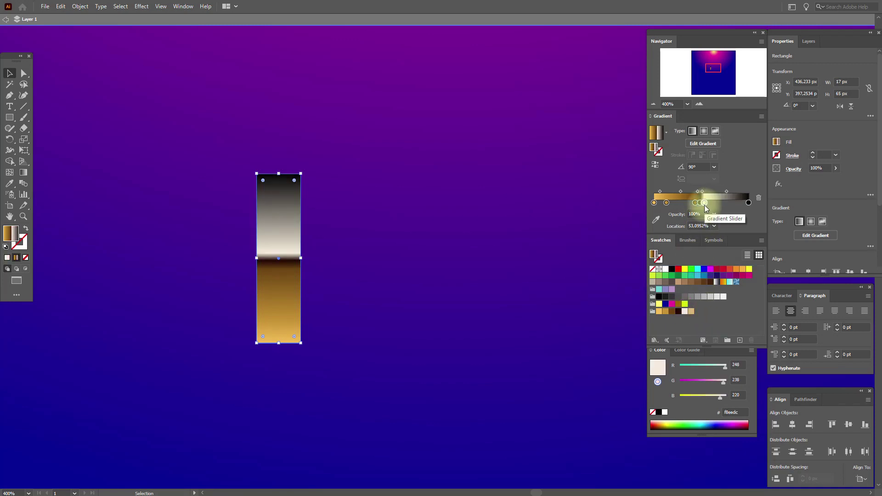
pyautogui.moveTo(691, 311); pyautogui.dragTo(750, 208)
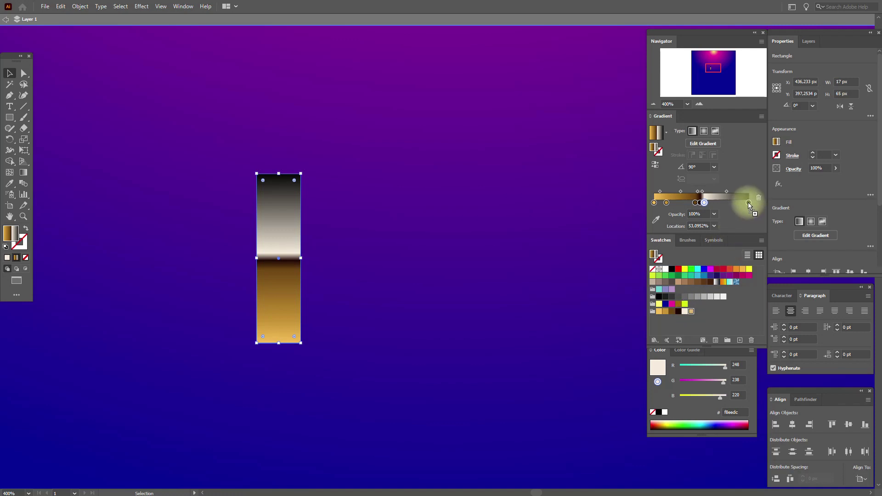
pyautogui.moveTo(747, 202); pyautogui.dragTo(748, 202)
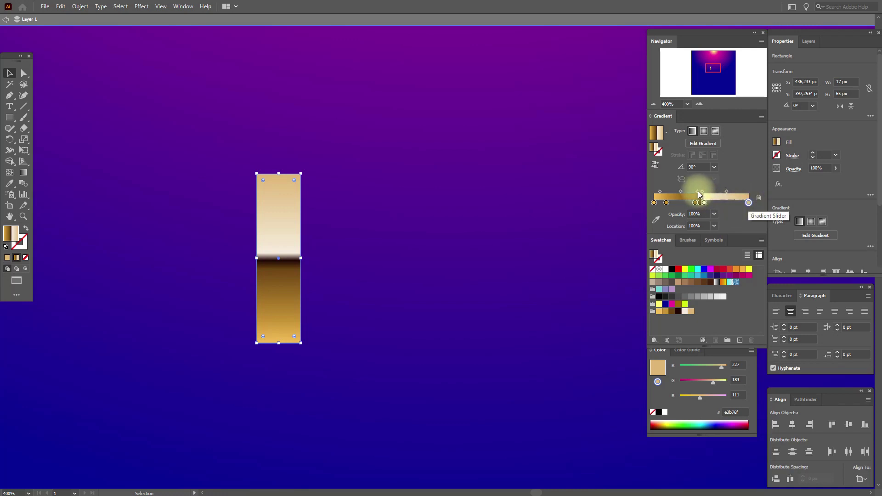
pyautogui.click(696, 203)
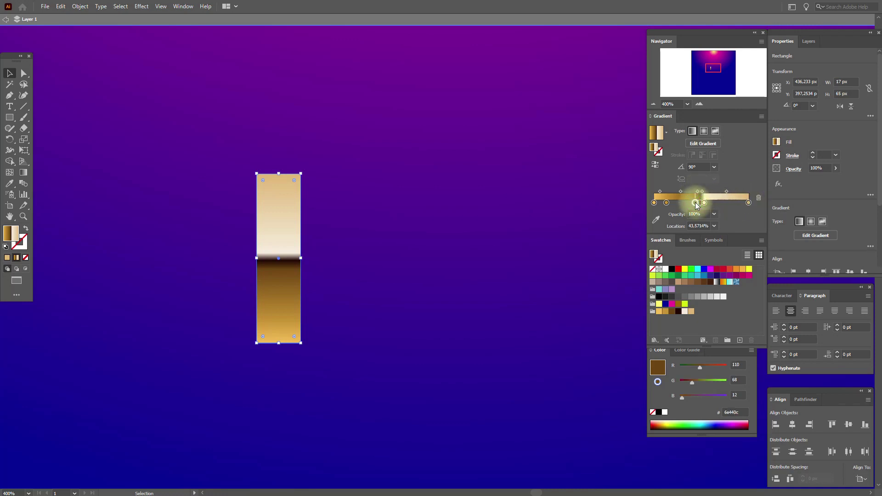
pyautogui.moveTo(695, 202); pyautogui.dragTo(701, 206)
pyautogui.click(705, 202)
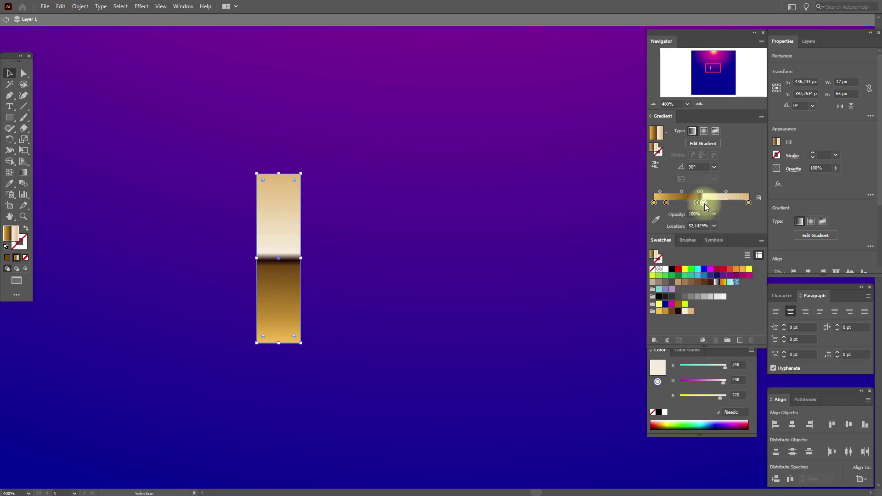
pyautogui.click(549, 214)
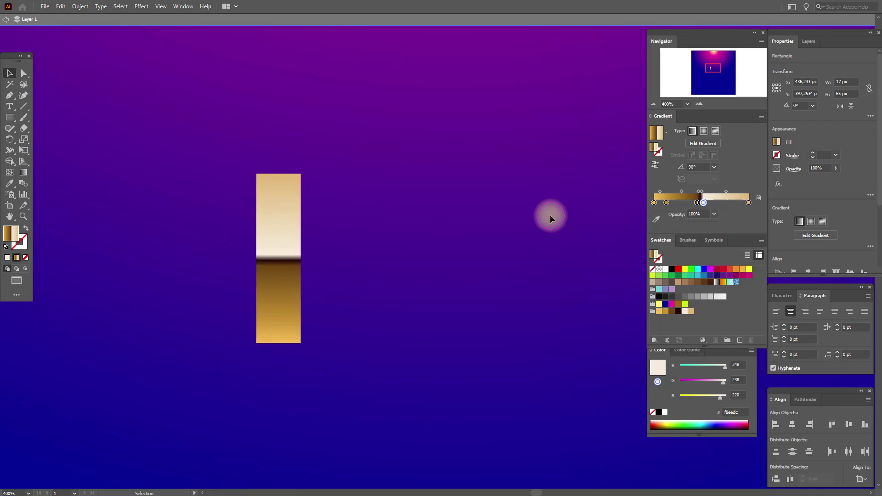
# - Move the gold strip to the artboard's top-left corner and paste a duplicate beside it
pyautogui.scroll(-10, 311, 332)
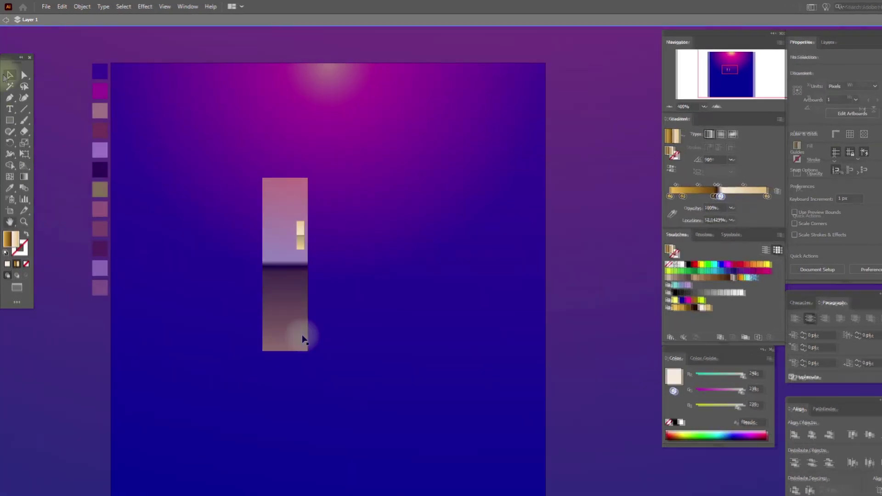
pyautogui.moveTo(295, 233); pyautogui.dragTo(127, 96)
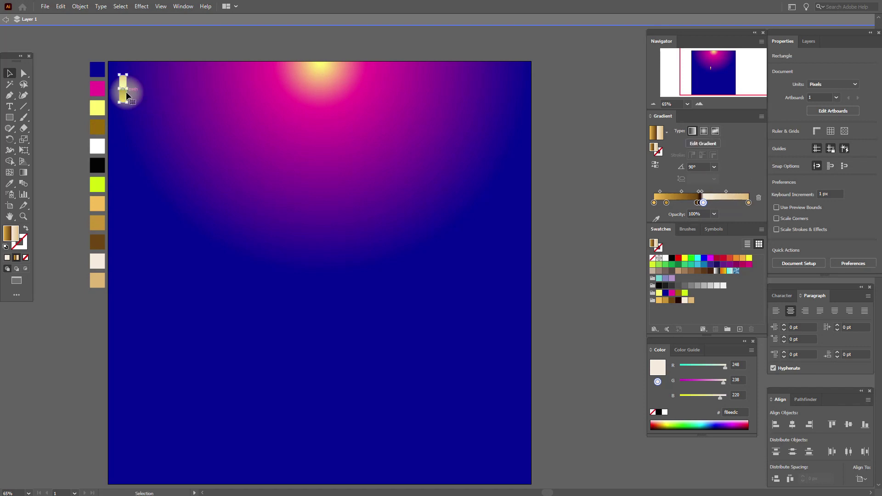
pyautogui.hotkey('ctrl', 'c')
pyautogui.hotkey('ctrl', 'v')
pyautogui.moveTo(437, 248); pyautogui.dragTo(127, 95)
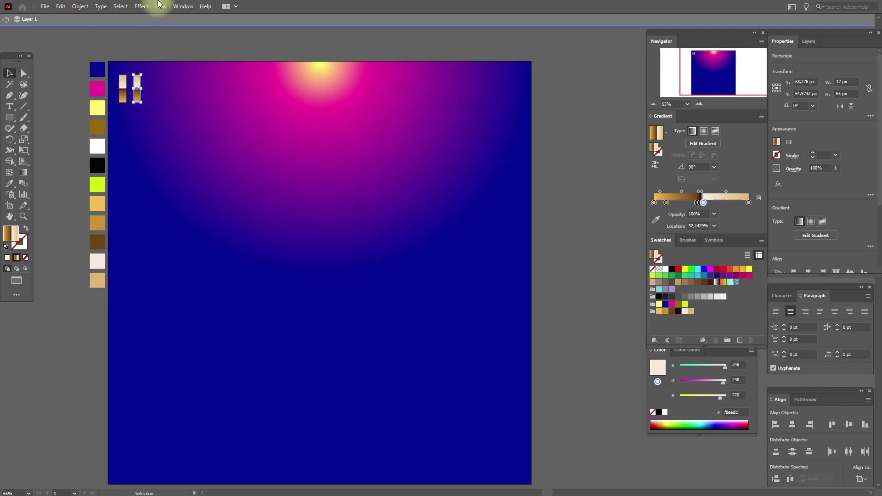
# - Warp the duplicate strip with a vertical Flag warp at 36% bend
pyautogui.click(142, 6)
pyautogui.moveTo(218, 131)
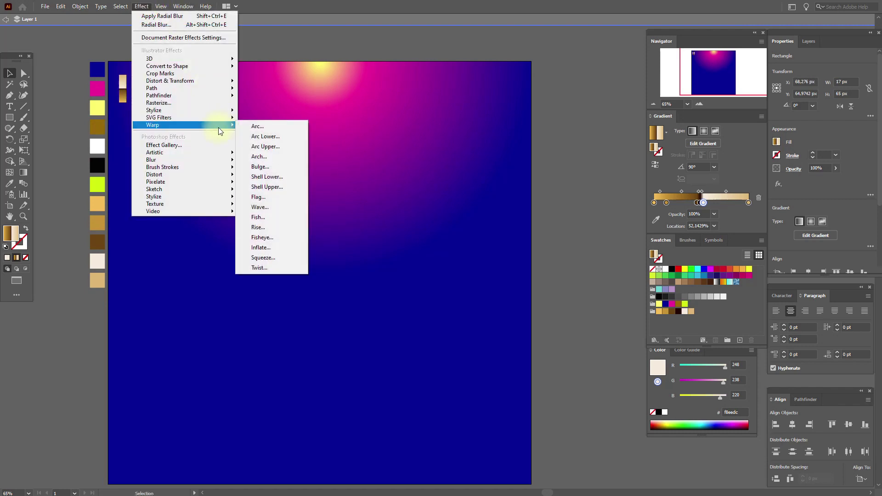
pyautogui.click(256, 126)
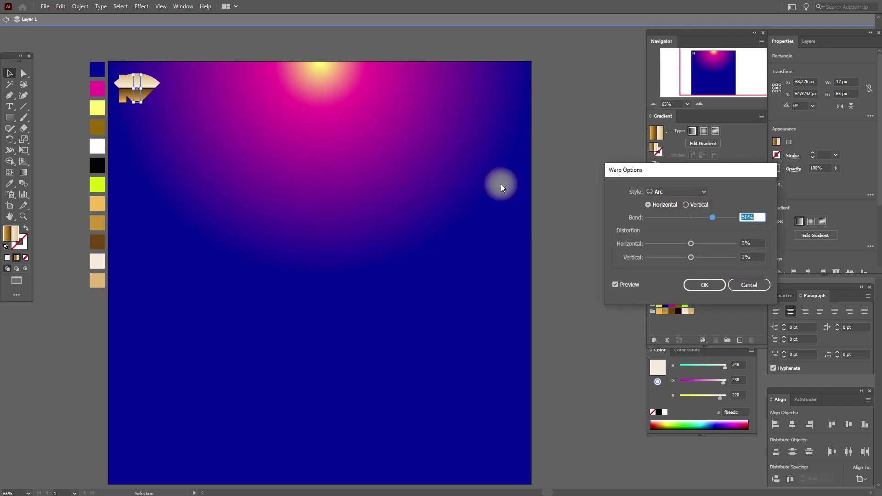
pyautogui.click(686, 205)
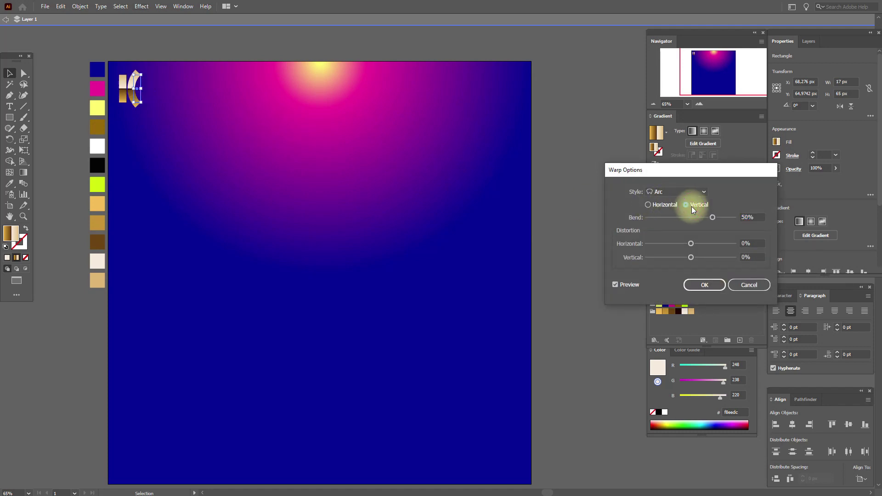
pyautogui.click(702, 194)
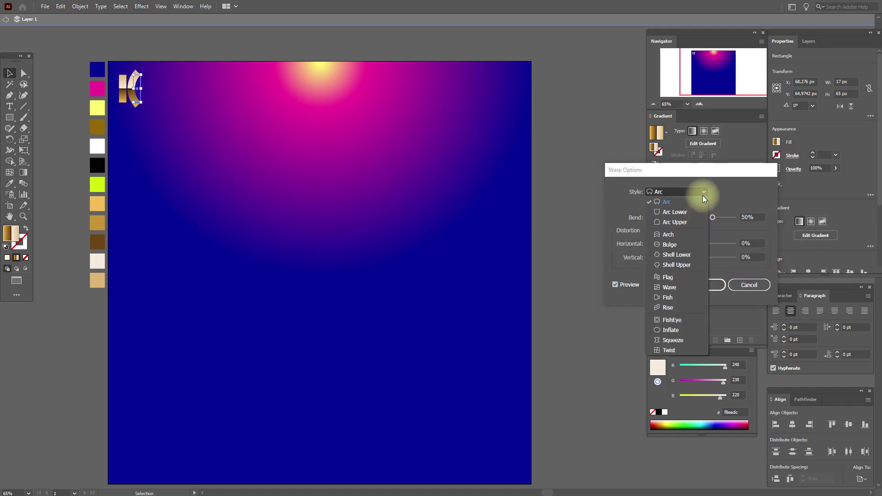
pyautogui.click(685, 277)
pyautogui.moveTo(709, 220); pyautogui.dragTo(704, 219)
pyautogui.click(704, 284)
# - Expand the warped strip's appearance and move both gold strips off the artboard
pyautogui.click(80, 6)
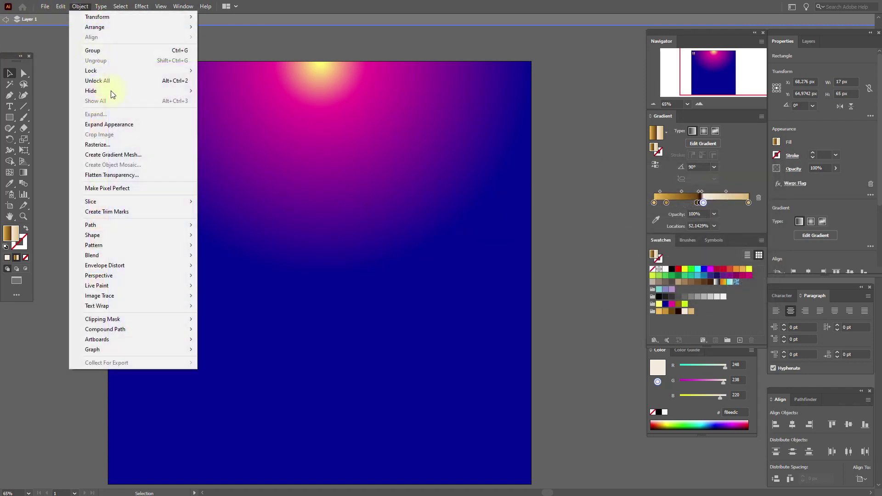
pyautogui.click(118, 126)
pyautogui.click(187, 51)
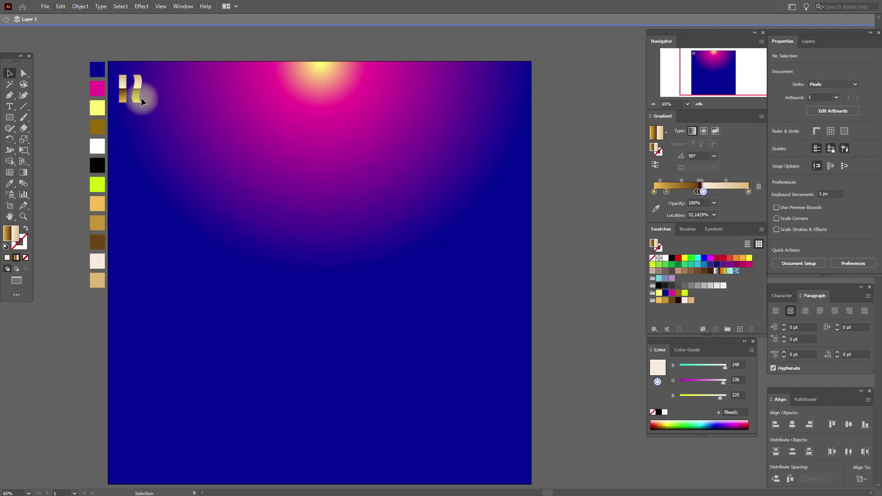
pyautogui.moveTo(118, 59); pyautogui.dragTo(137, 92)
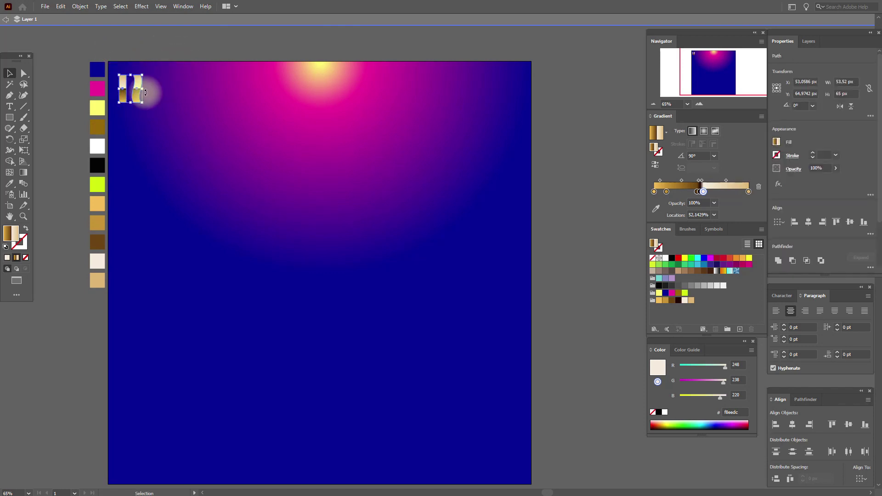
pyautogui.moveTo(140, 94); pyautogui.dragTo(78, 77)
pyautogui.click(147, 51)
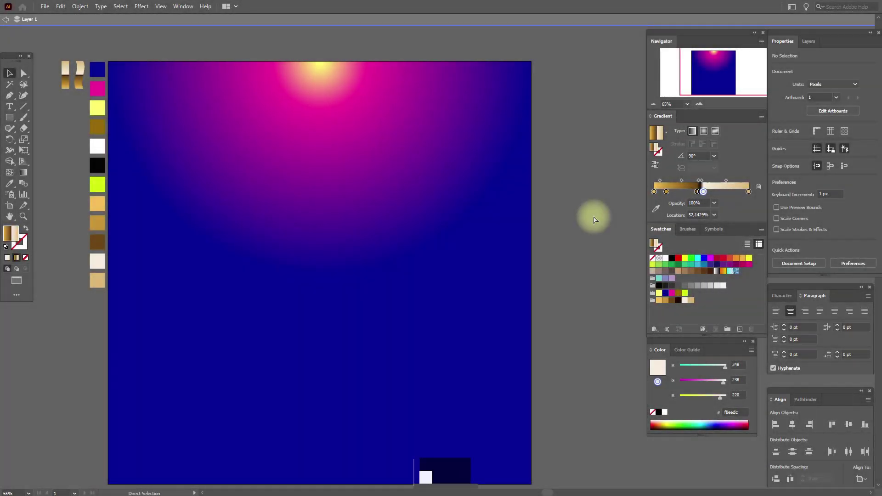
# - Paste the fir branch, rotate it about 10° and place it in the upper right
pyautogui.hotkey('ctrl', 'v')
pyautogui.click(606, 220)
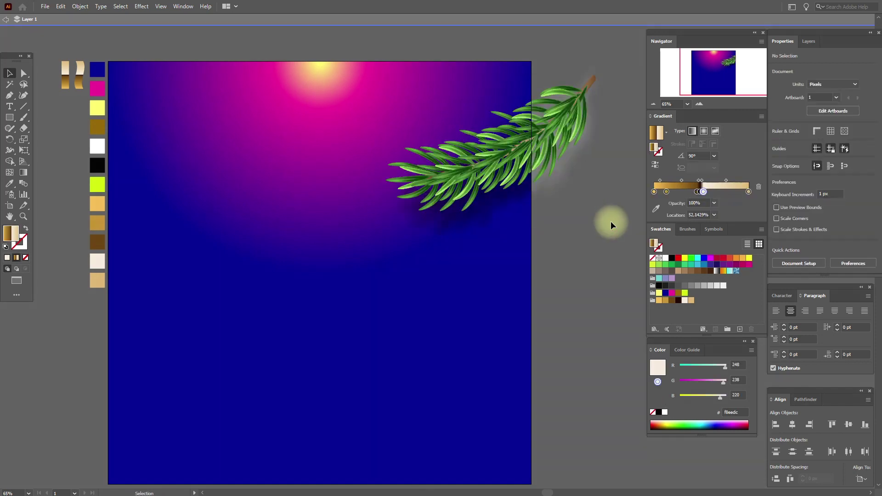
pyautogui.click(536, 156)
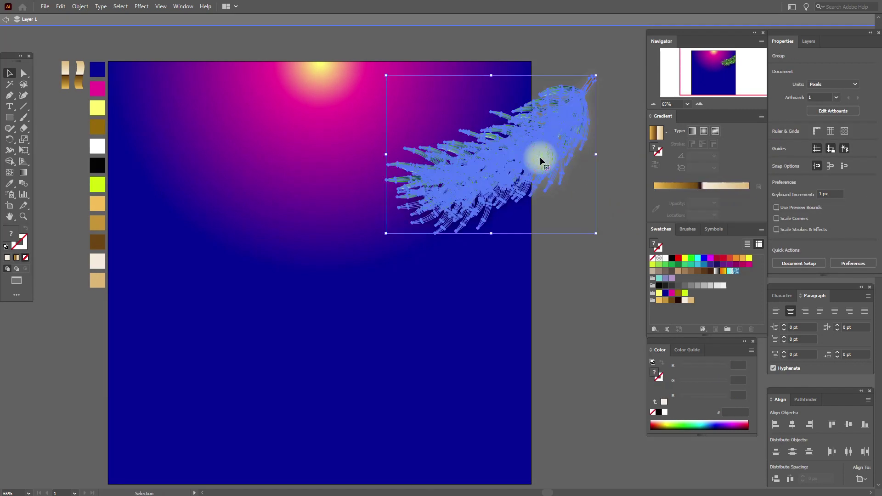
pyautogui.moveTo(598, 161); pyautogui.dragTo(551, 169)
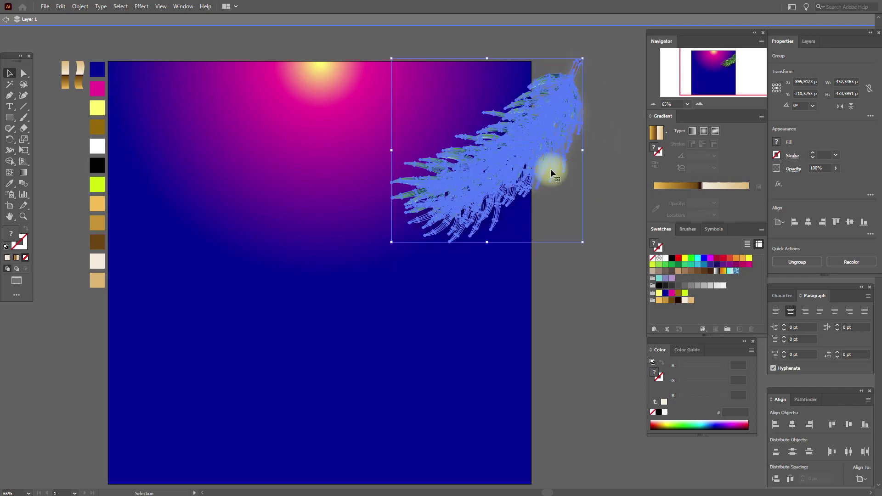
pyautogui.moveTo(550, 169); pyautogui.dragTo(530, 195)
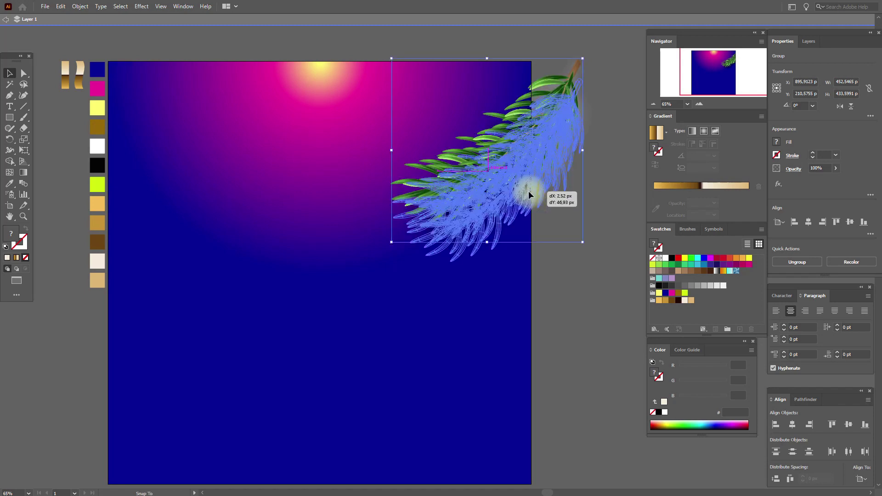
pyautogui.moveTo(528, 192); pyautogui.dragTo(529, 191)
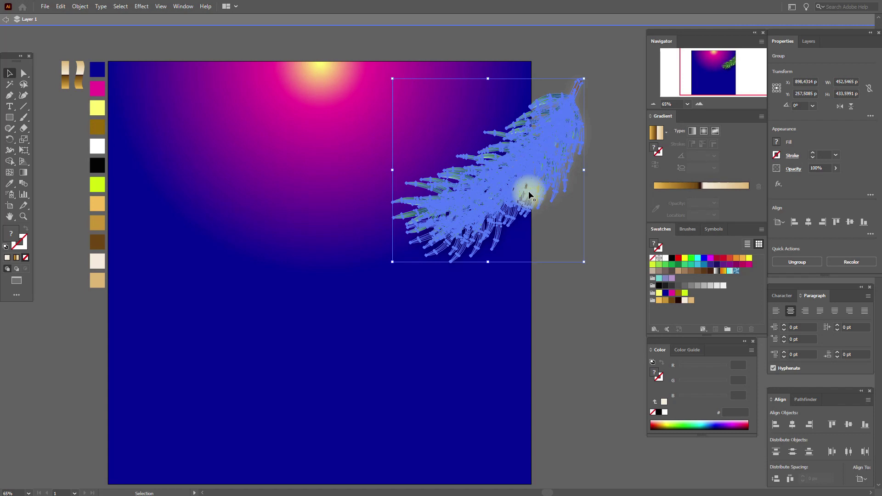
# - Paste a second fir branch, shrink it, rotate it diagonally and move it to the top edge
pyautogui.hotkey('ctrl', 'v')
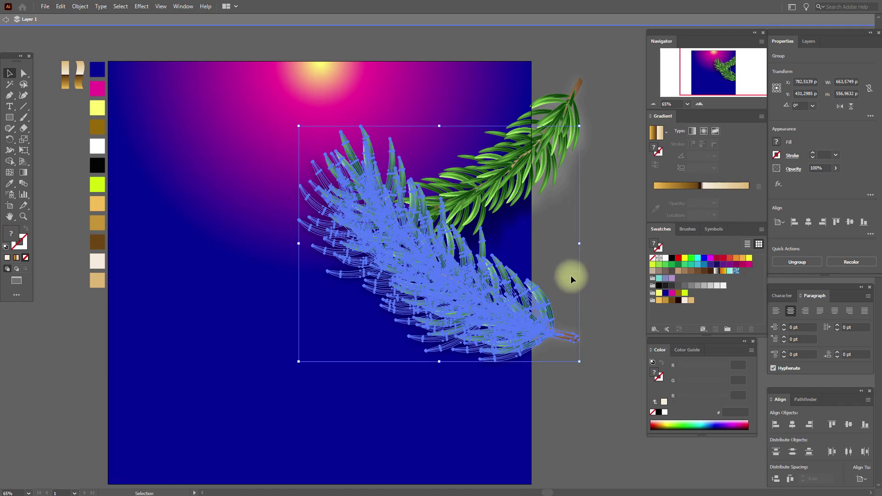
pyautogui.moveTo(579, 243); pyautogui.dragTo(473, 237)
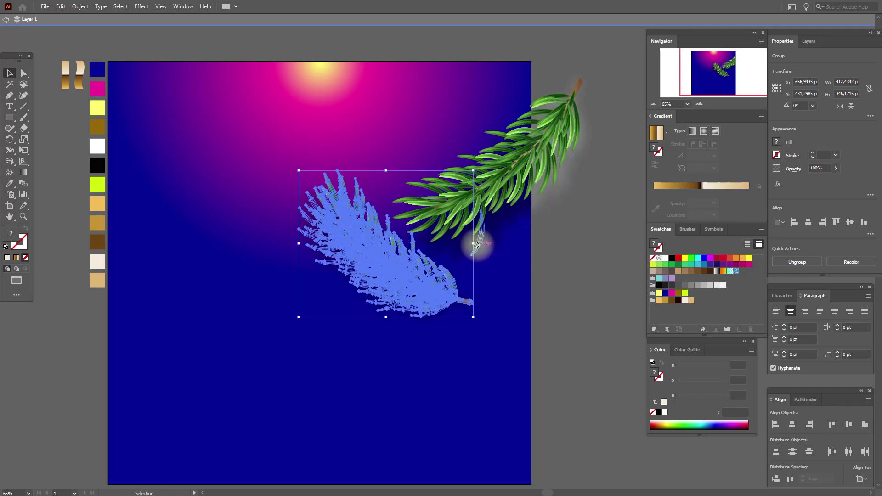
pyautogui.moveTo(473, 203); pyautogui.dragTo(393, 95)
pyautogui.moveTo(422, 243); pyautogui.dragTo(475, 104)
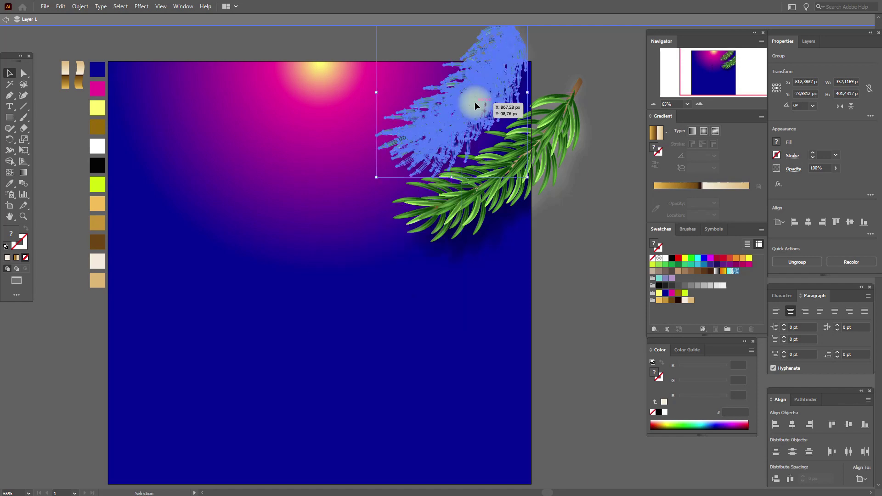
pyautogui.click(607, 191)
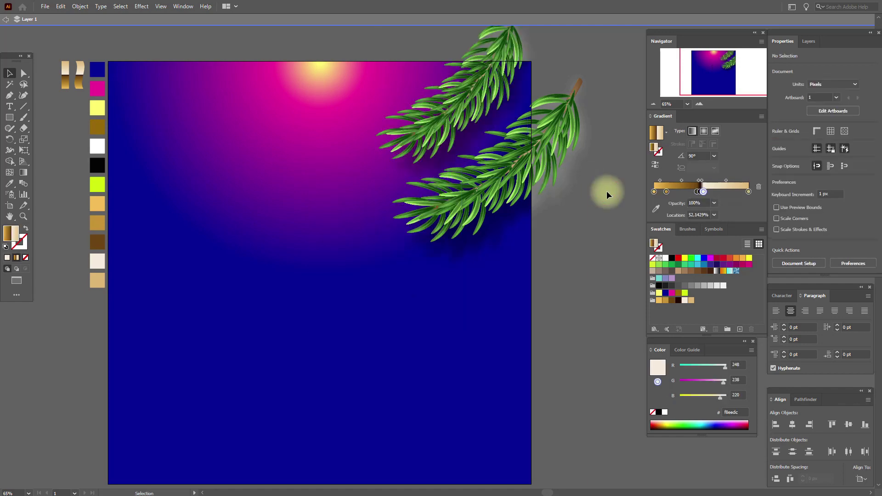
# - Reflect a vertical copy of the two right-hand pine branches and move it to the card's upper left
pyautogui.click(519, 182)
pyautogui.press('a')
pyautogui.press('v')
pyautogui.keyDown('shift'); pyautogui.click(469, 119); pyautogui.keyUp('shift')
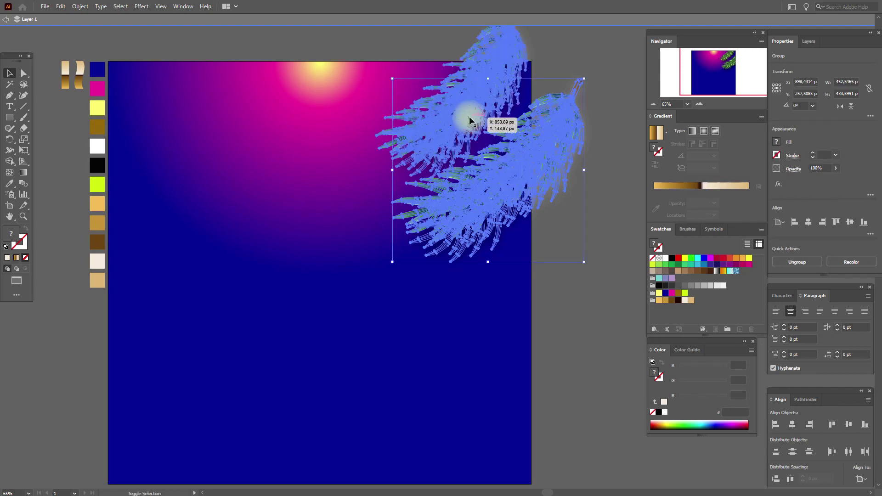
pyautogui.rightClick(469, 120)
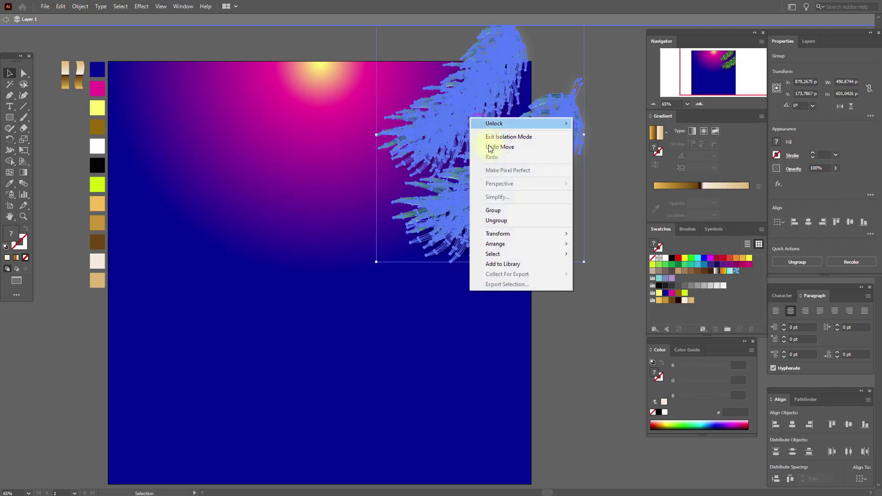
pyautogui.moveTo(550, 283)
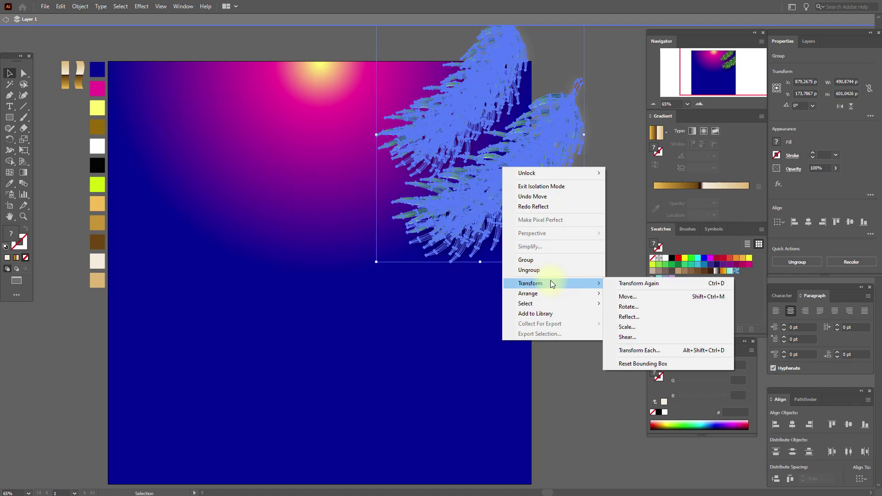
pyautogui.click(633, 318)
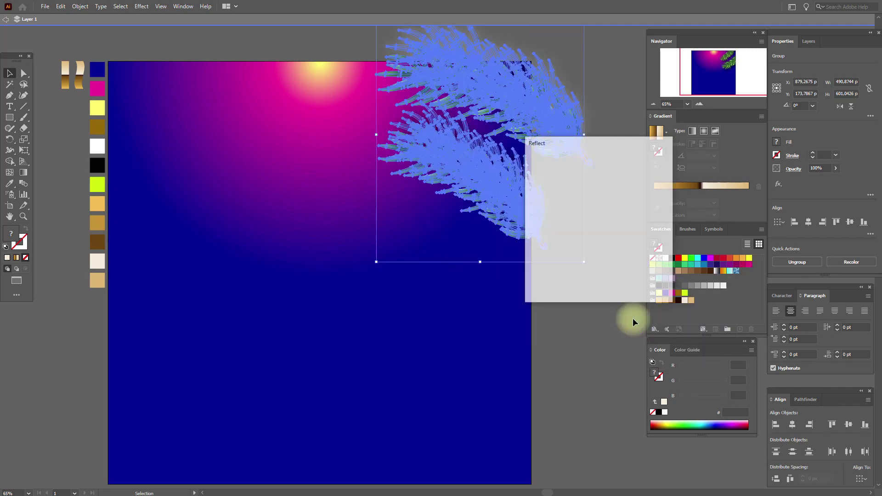
pyautogui.click(560, 189)
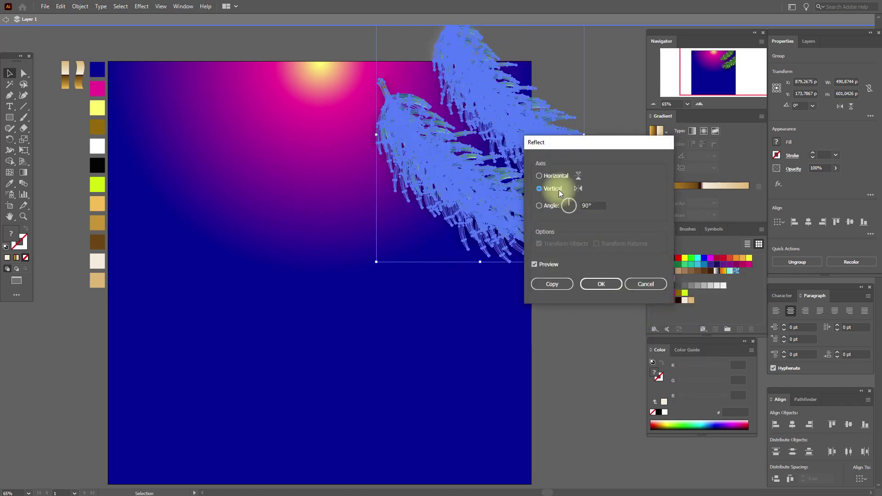
pyautogui.click(558, 281)
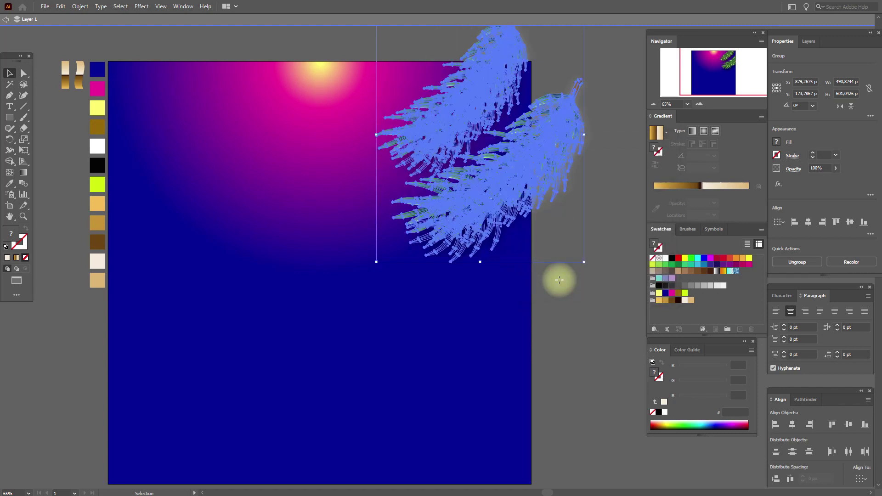
pyautogui.moveTo(502, 209); pyautogui.dragTo(198, 195)
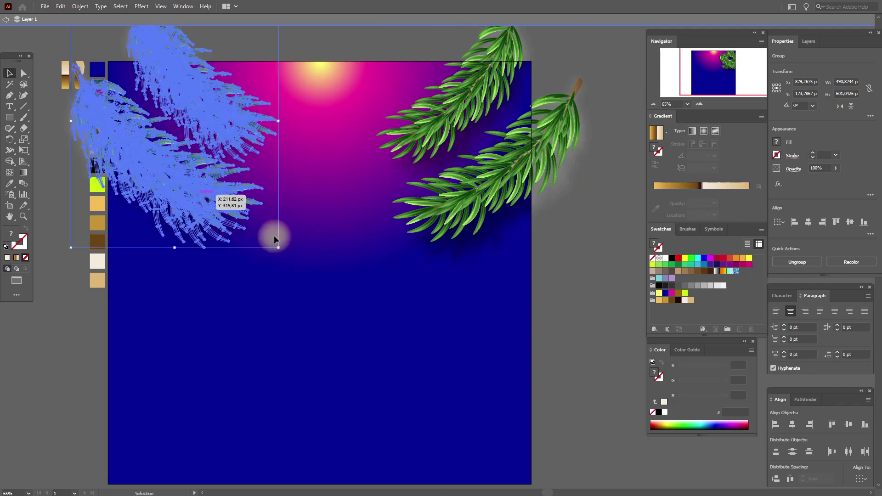
# - Paste a single pine branch and place it at the top centre of the card
pyautogui.click(594, 258)
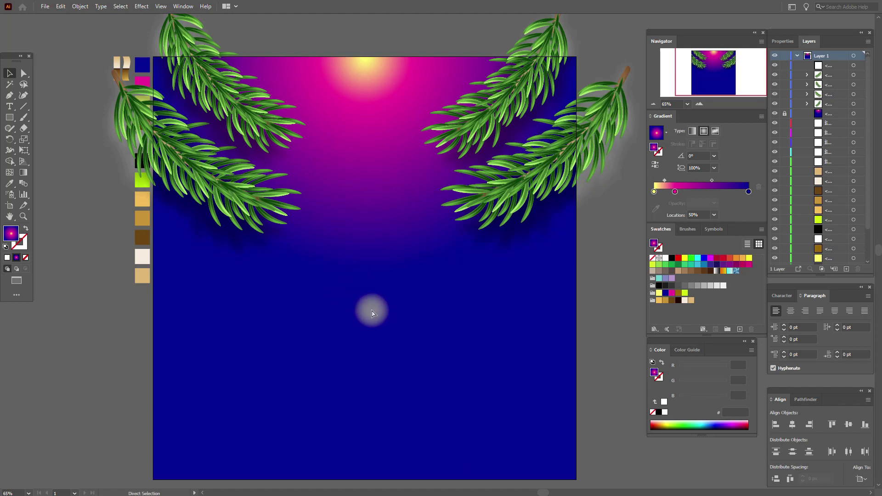
pyautogui.hotkey('ctrl', 'v')
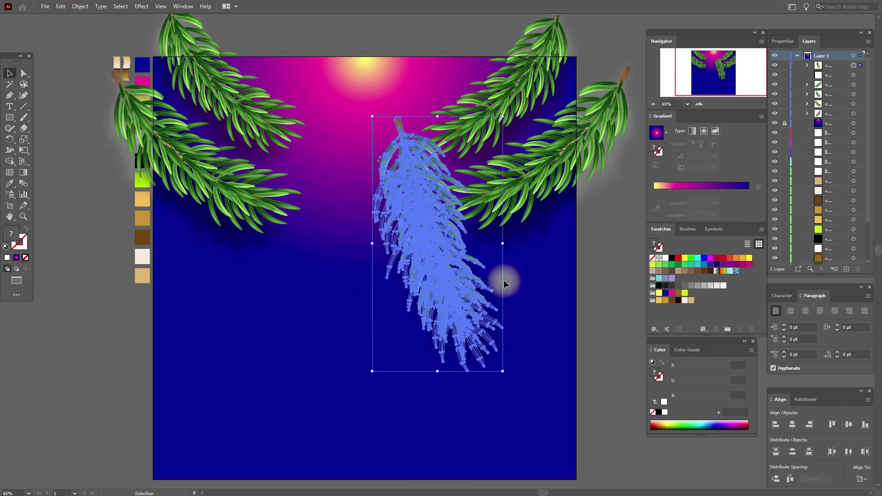
pyautogui.click(612, 274)
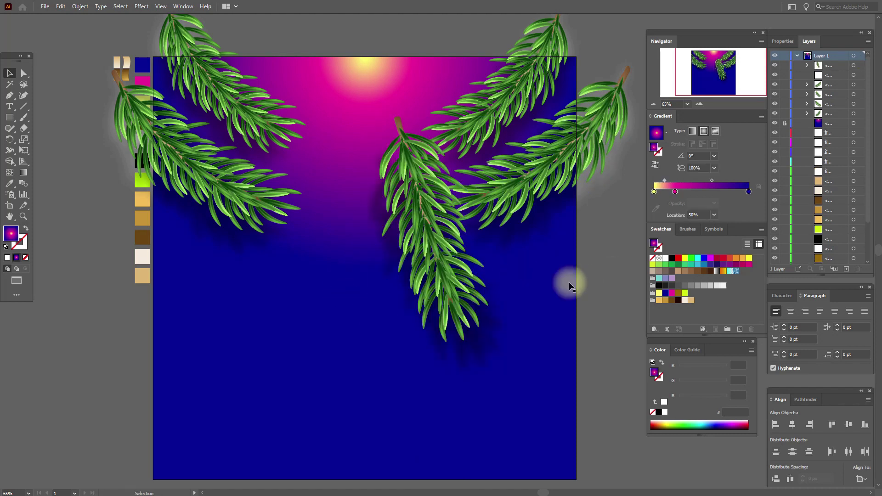
pyautogui.click(462, 279)
pyautogui.moveTo(426, 252)
pyautogui.mouseDown()
pyautogui.moveTo(440, 252)
pyautogui.moveTo(432, 238)
pyautogui.moveTo(407, 232)
pyautogui.moveTo(337, 128)
pyautogui.moveTo(360, 195)
pyautogui.moveTo(381, 186)
pyautogui.moveTo(321, 108)
pyautogui.moveTo(321, 94)
pyautogui.moveTo(337, 117)
pyautogui.moveTo(329, 104)
pyautogui.mouseUp()
# - Reflect a vertical copy of the centre branch and set it beside the original
pyautogui.rightClick(329, 107)
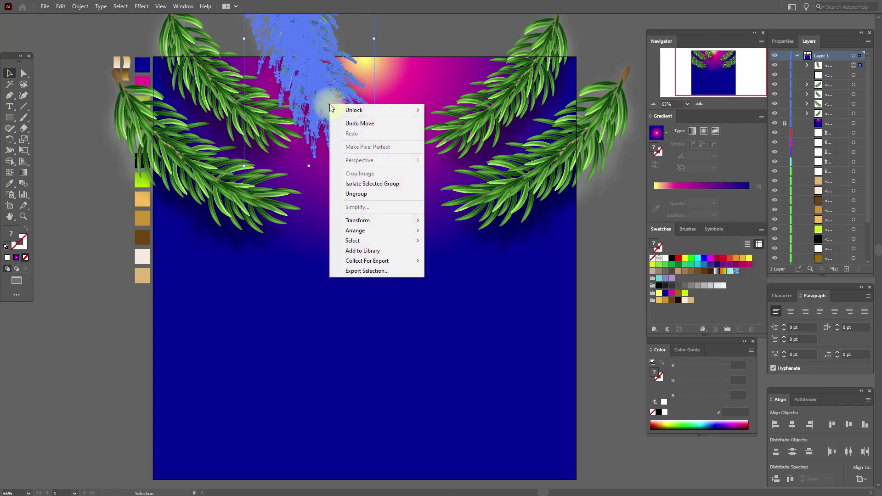
pyautogui.moveTo(390, 221)
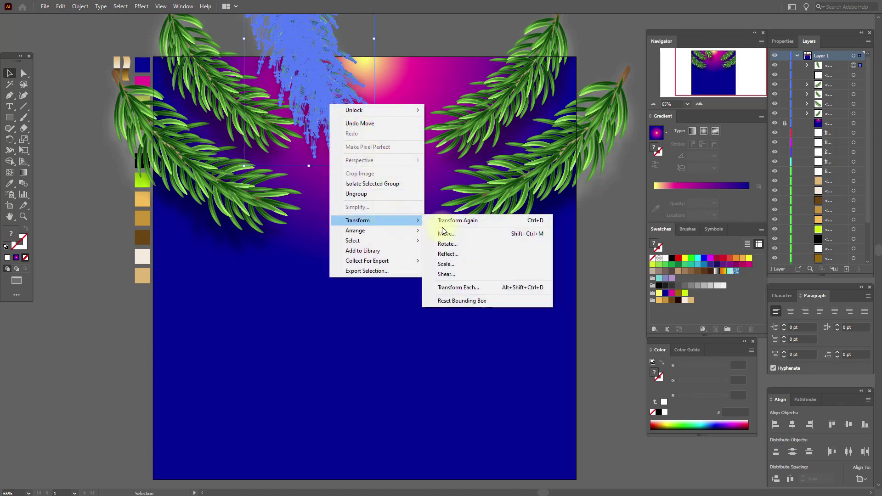
pyautogui.click(453, 253)
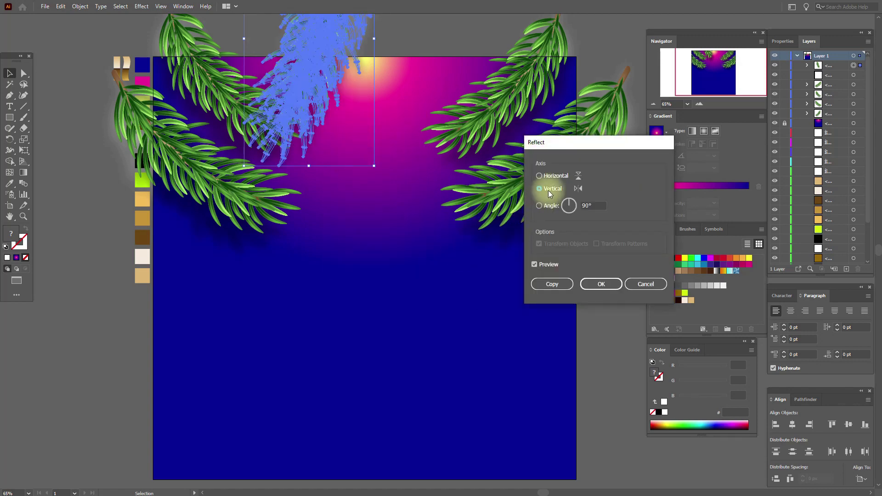
pyautogui.click(552, 285)
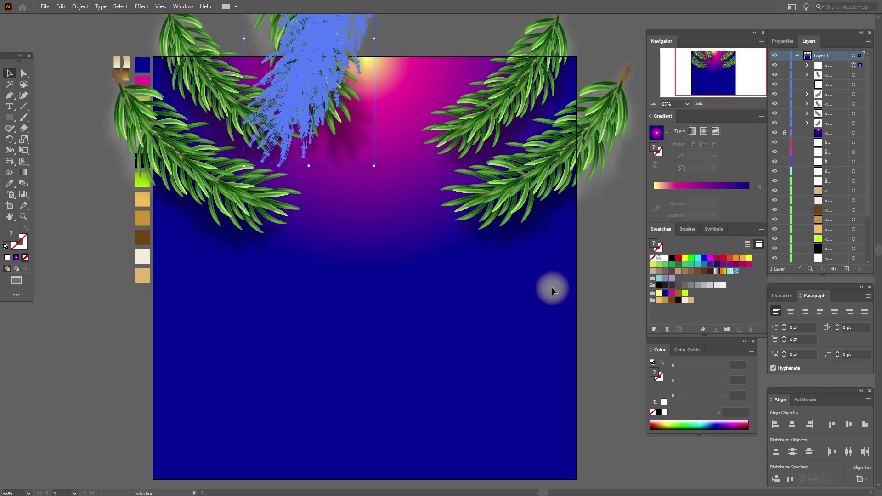
pyautogui.moveTo(315, 117); pyautogui.dragTo(394, 146)
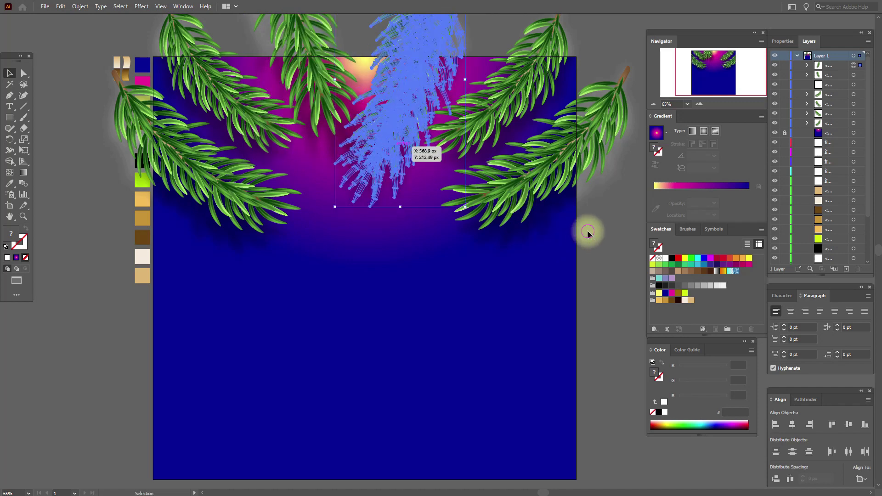
pyautogui.click(451, 274)
pyautogui.click(10, 219)
pyautogui.moveTo(405, 260); pyautogui.dragTo(408, 317)
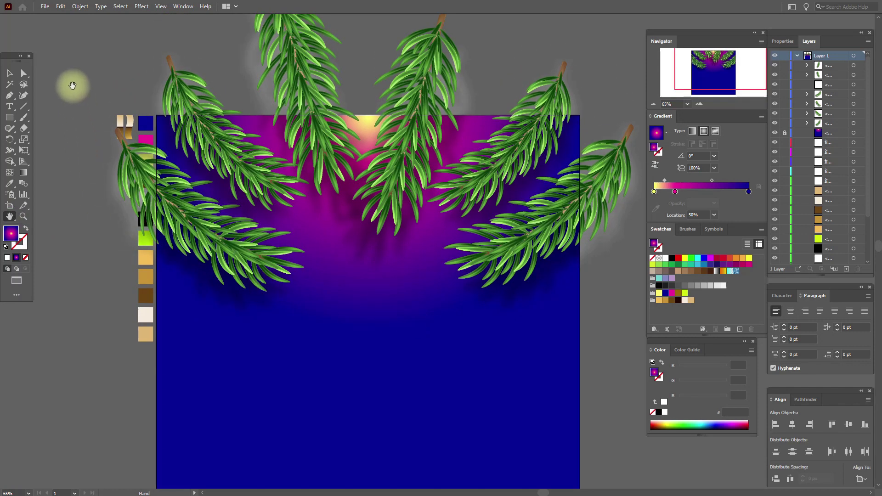
# - Raise the upper-right and lower-right pine branches closer to the top edge
pyautogui.click(10, 74)
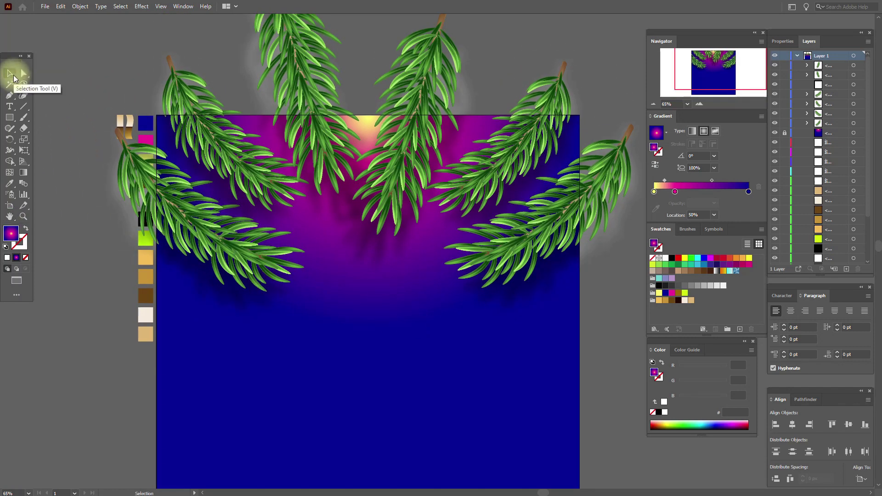
pyautogui.click(511, 165)
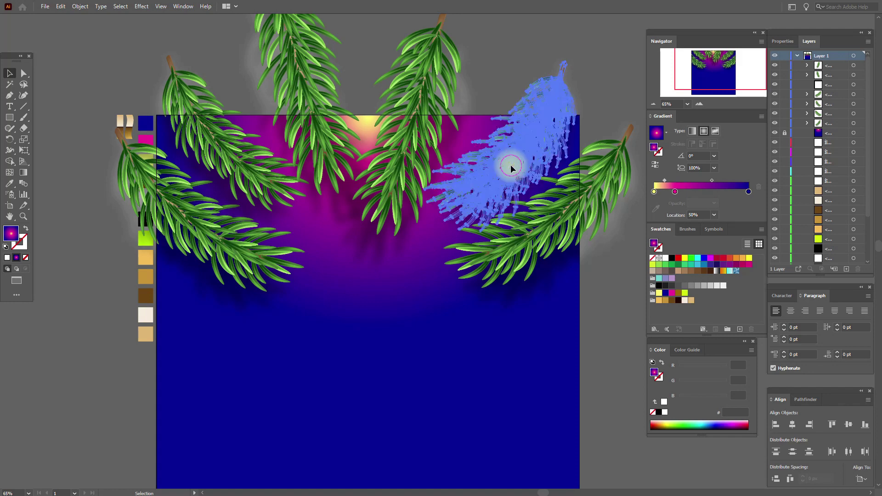
pyautogui.moveTo(511, 165); pyautogui.dragTo(510, 159)
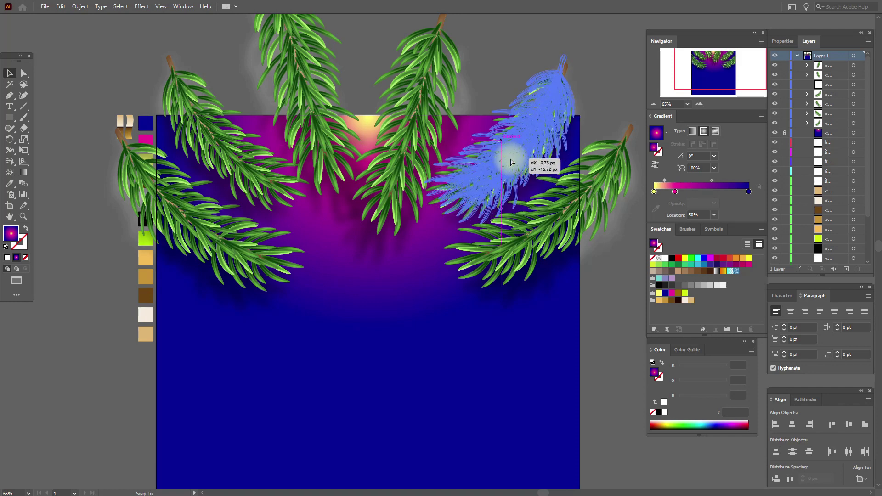
pyautogui.moveTo(558, 205)
pyautogui.mouseDown()
pyautogui.moveTo(560, 216)
pyautogui.moveTo(566, 194)
pyautogui.mouseUp()
pyautogui.click(609, 252)
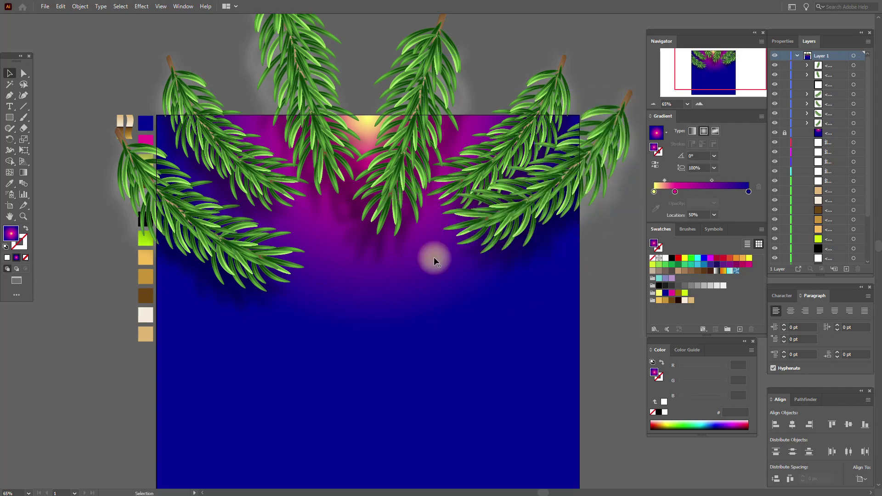
# - Tilt the left branch about 5° and shift the lower-left branch up and right
pyautogui.click(264, 182)
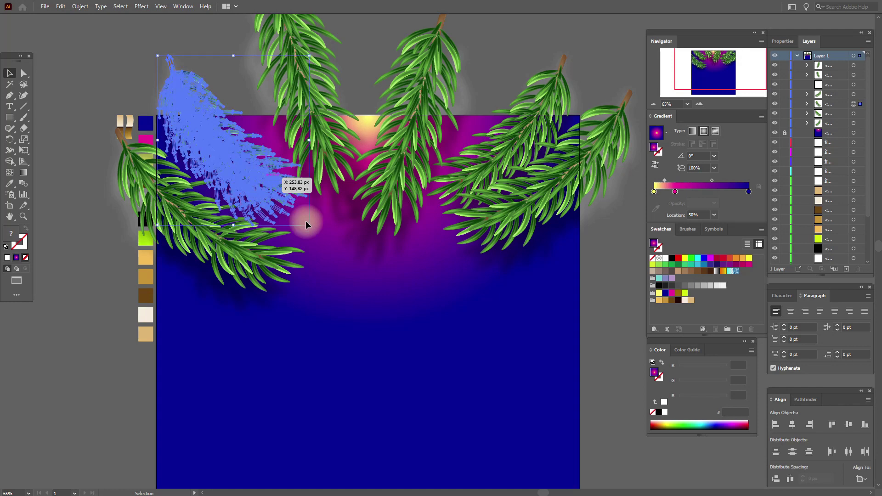
pyautogui.moveTo(309, 225)
pyautogui.mouseDown()
pyautogui.moveTo(325, 225)
pyautogui.moveTo(312, 223)
pyautogui.mouseUp()
pyautogui.moveTo(230, 260); pyautogui.dragTo(241, 242)
pyautogui.moveTo(363, 275); pyautogui.dragTo(363, 275)
pyautogui.click(599, 308)
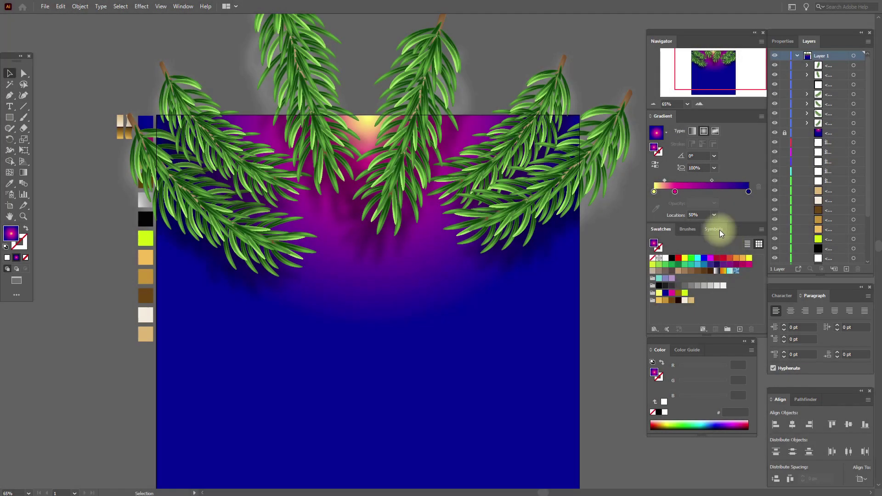
# - Set the Symbol Sprayer intensity to 8 in the Symbolism Tools Options
pyautogui.click(719, 229)
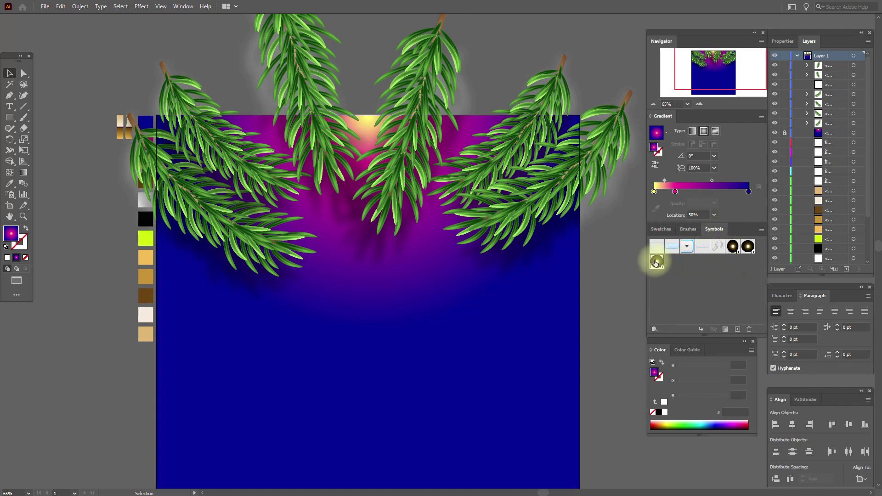
pyautogui.doubleClick(11, 199)
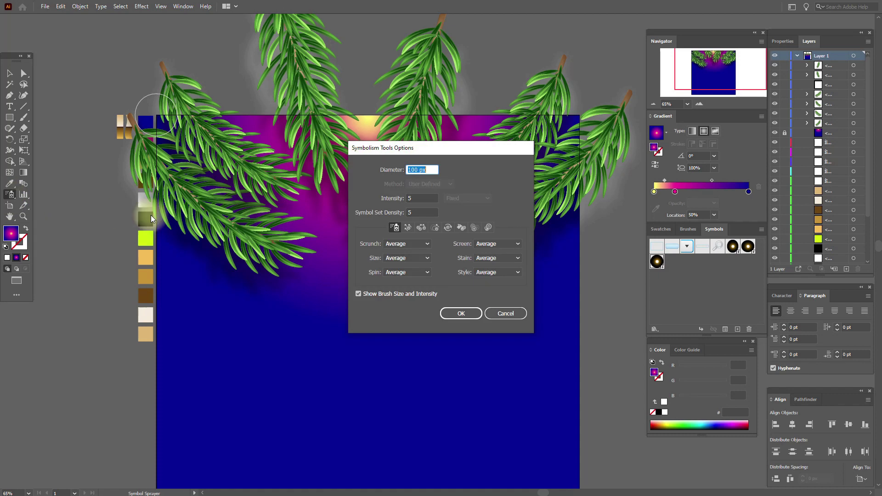
pyautogui.doubleClick(421, 198)
pyautogui.write('8')
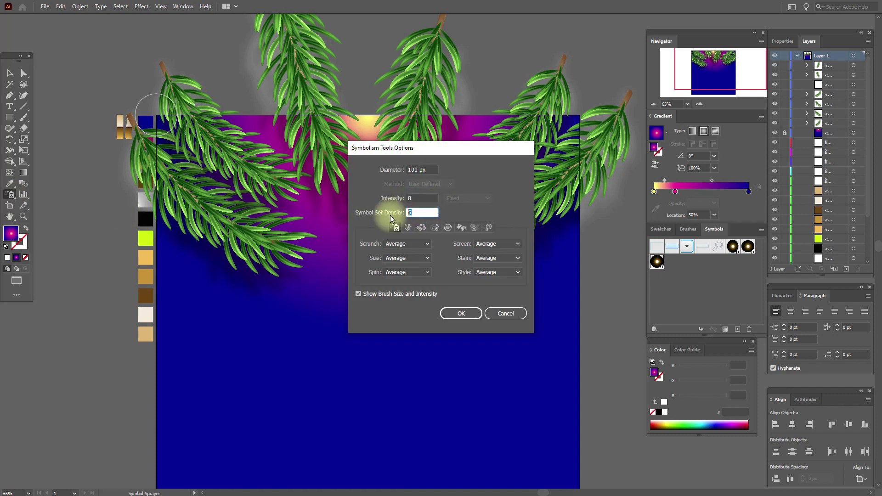
pyautogui.click(453, 313)
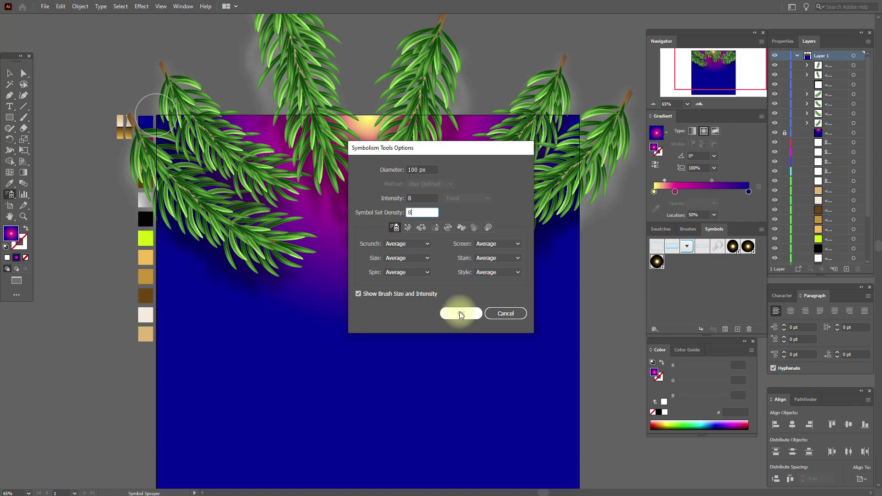
# - Spray light symbols across the top of the card among the branches
pyautogui.moveTo(170, 149)
pyautogui.mouseDown()
pyautogui.moveTo(354, 135)
pyautogui.moveTo(390, 160)
pyautogui.moveTo(520, 132)
pyautogui.moveTo(542, 198)
pyautogui.moveTo(509, 209)
pyautogui.moveTo(527, 162)
pyautogui.moveTo(333, 126)
pyautogui.moveTo(200, 175)
pyautogui.moveTo(268, 251)
pyautogui.moveTo(154, 158)
pyautogui.moveTo(184, 124)
pyautogui.moveTo(263, 143)
pyautogui.moveTo(374, 138)
pyautogui.moveTo(337, 130)
pyautogui.moveTo(501, 131)
pyautogui.moveTo(482, 132)
pyautogui.moveTo(563, 151)
pyautogui.moveTo(515, 206)
pyautogui.moveTo(576, 134)
pyautogui.moveTo(268, 123)
pyautogui.moveTo(174, 143)
pyautogui.moveTo(223, 209)
pyautogui.moveTo(331, 290)
pyautogui.moveTo(381, 305)
pyautogui.mouseUp()
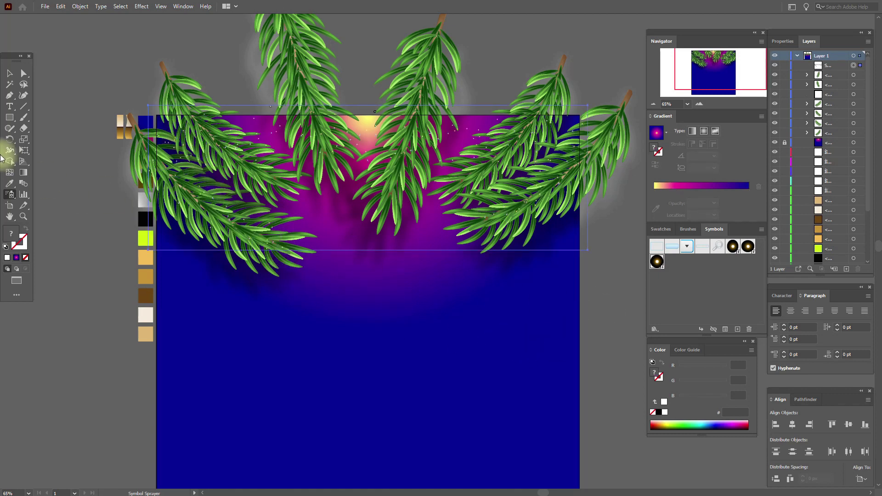
pyautogui.click(9, 74)
pyautogui.click(74, 81)
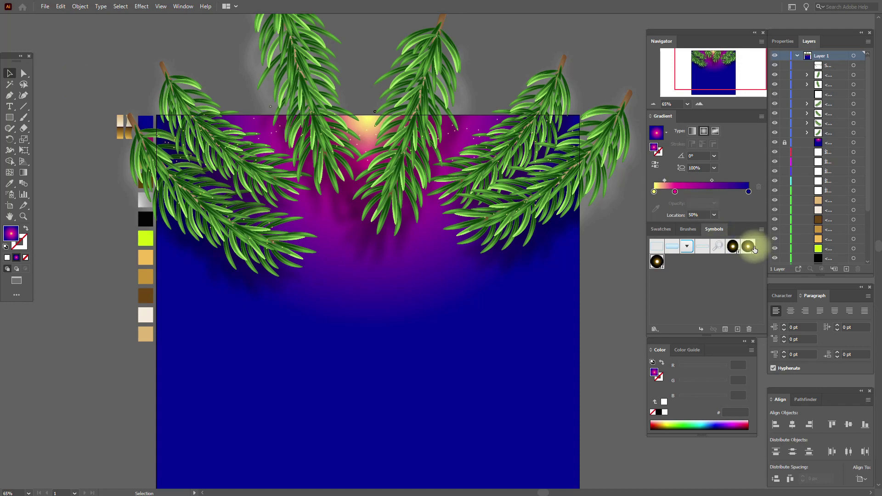
# - Pick another glow symbol, set intensity and density to 5, and spray it over the branches
pyautogui.click(751, 249)
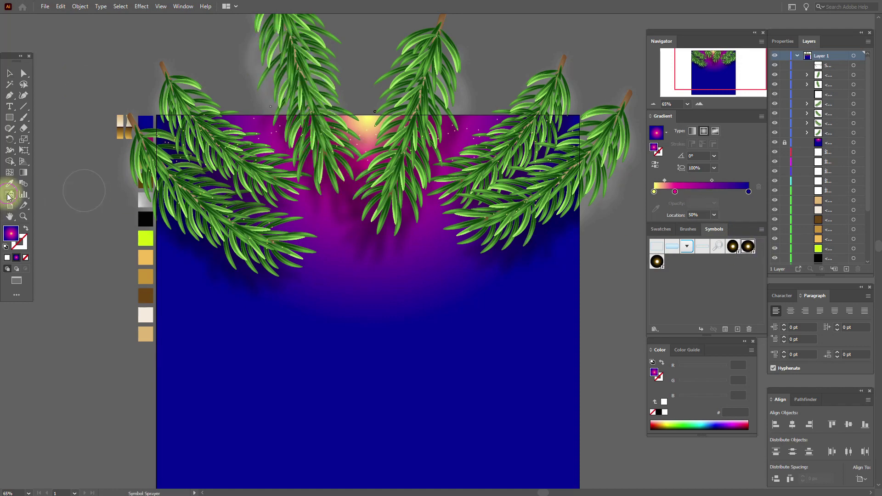
pyautogui.doubleClick(8, 196)
pyautogui.doubleClick(419, 198)
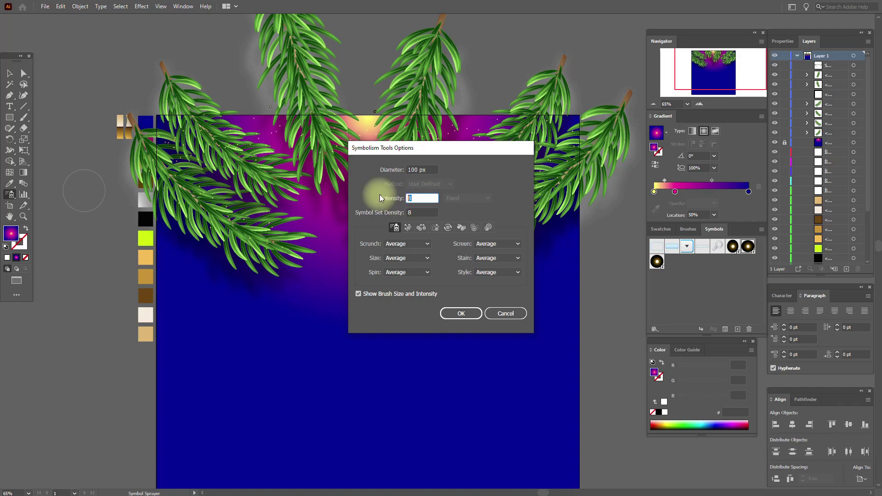
pyautogui.write('5')
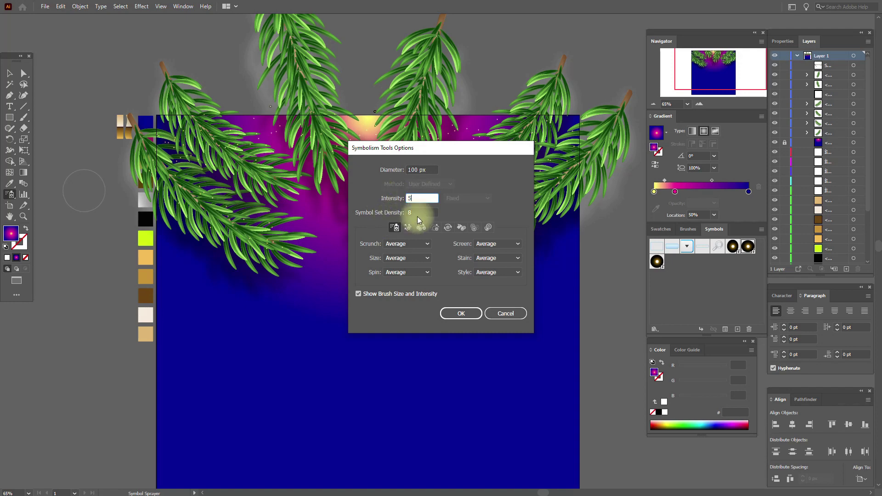
pyautogui.press('Tab')
pyautogui.write('5')
pyautogui.click(470, 316)
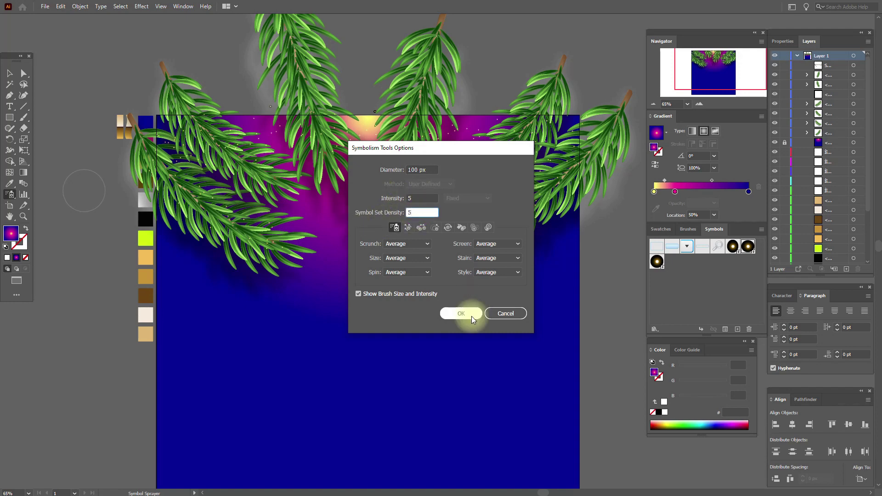
pyautogui.moveTo(206, 253)
pyautogui.mouseDown()
pyautogui.moveTo(218, 227)
pyautogui.moveTo(253, 262)
pyautogui.moveTo(236, 254)
pyautogui.moveTo(255, 252)
pyautogui.moveTo(176, 188)
pyautogui.moveTo(190, 161)
pyautogui.moveTo(229, 157)
pyautogui.moveTo(279, 138)
pyautogui.moveTo(280, 129)
pyautogui.moveTo(209, 124)
pyautogui.moveTo(266, 148)
pyautogui.moveTo(381, 141)
pyautogui.moveTo(453, 159)
pyautogui.moveTo(483, 144)
pyautogui.moveTo(591, 152)
pyautogui.moveTo(498, 221)
pyautogui.moveTo(508, 191)
pyautogui.moveTo(499, 173)
pyautogui.moveTo(424, 155)
pyautogui.moveTo(473, 146)
pyautogui.moveTo(427, 162)
pyautogui.moveTo(462, 139)
pyautogui.moveTo(395, 143)
pyautogui.moveTo(368, 167)
pyautogui.moveTo(232, 119)
pyautogui.moveTo(181, 162)
pyautogui.moveTo(174, 141)
pyautogui.moveTo(164, 143)
pyautogui.moveTo(229, 213)
pyautogui.moveTo(233, 204)
pyautogui.moveTo(199, 211)
pyautogui.moveTo(204, 168)
pyautogui.moveTo(247, 152)
pyautogui.moveTo(325, 142)
pyautogui.moveTo(500, 164)
pyautogui.moveTo(538, 149)
pyautogui.moveTo(478, 220)
pyautogui.mouseUp()
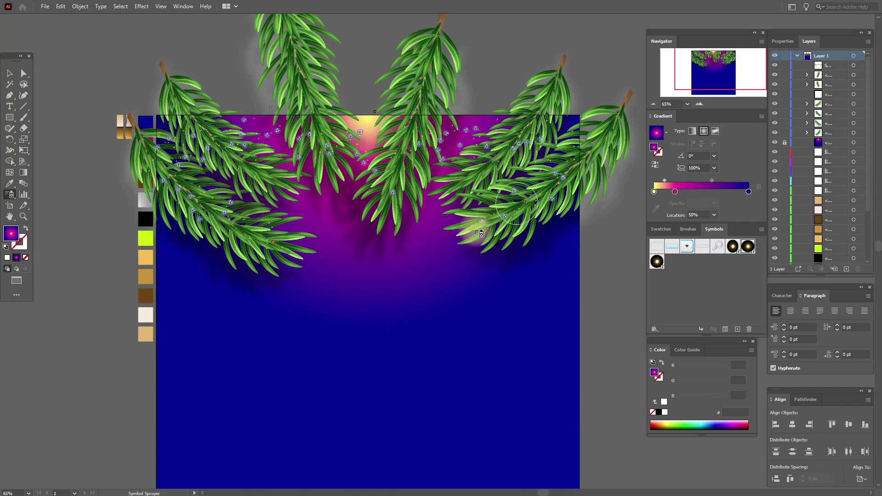
# - Spray golden glows over the left, centre, and right pine branches, plus single glows on the tips
pyautogui.click(9, 74)
pyautogui.click(89, 72)
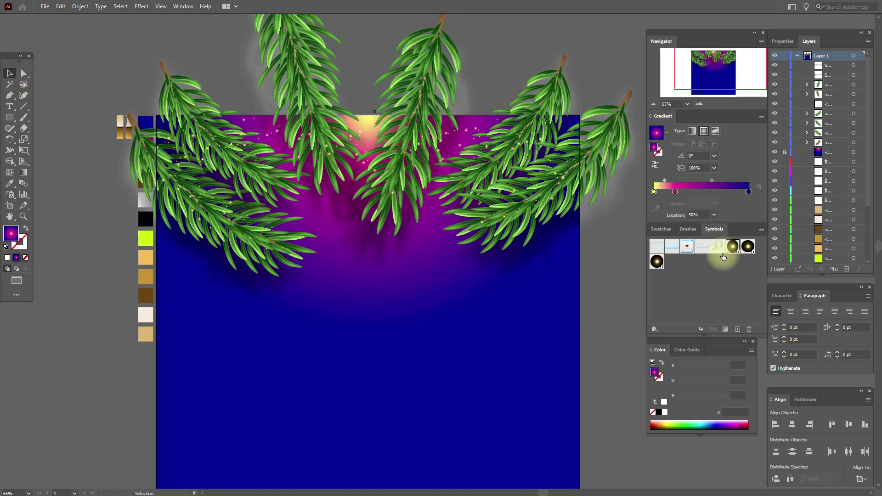
pyautogui.doubleClick(14, 197)
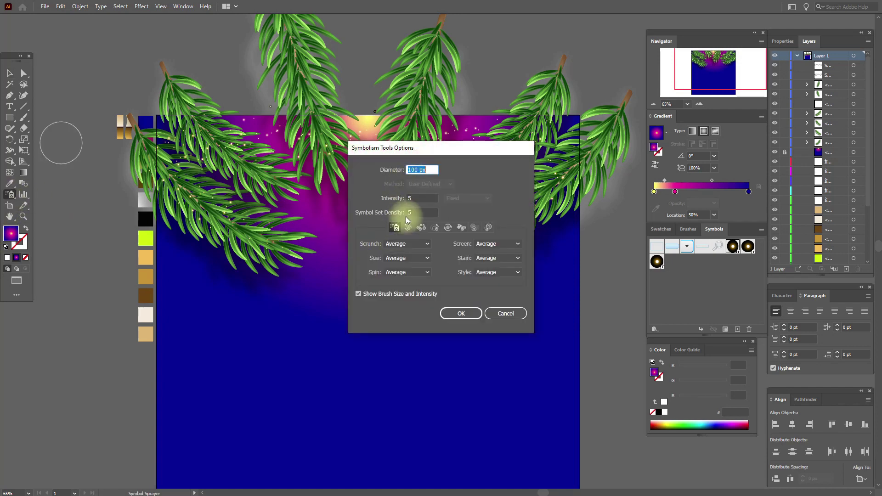
pyautogui.click(450, 312)
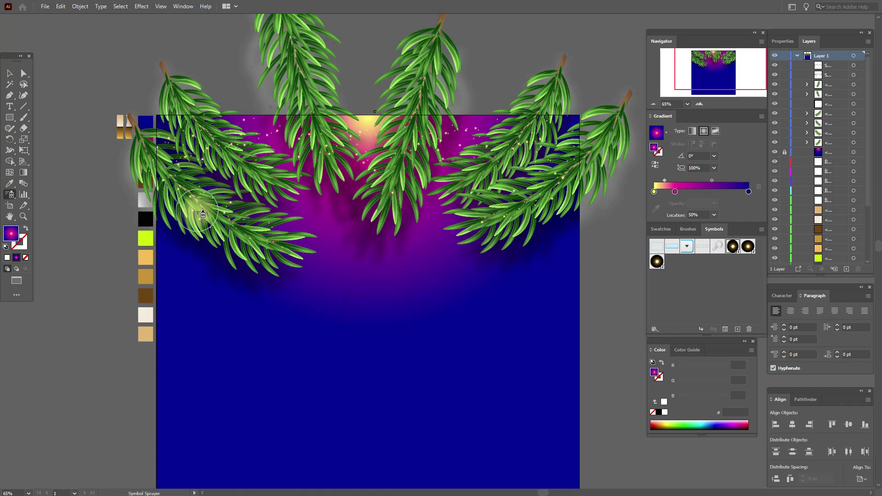
pyautogui.moveTo(194, 205); pyautogui.dragTo(184, 153)
pyautogui.moveTo(241, 168); pyautogui.dragTo(276, 135)
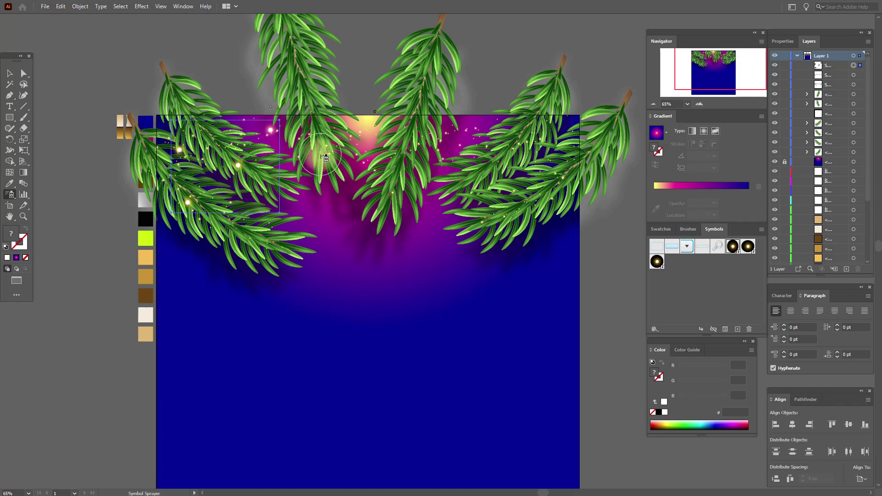
pyautogui.click(324, 156)
pyautogui.moveTo(377, 134); pyautogui.dragTo(413, 174)
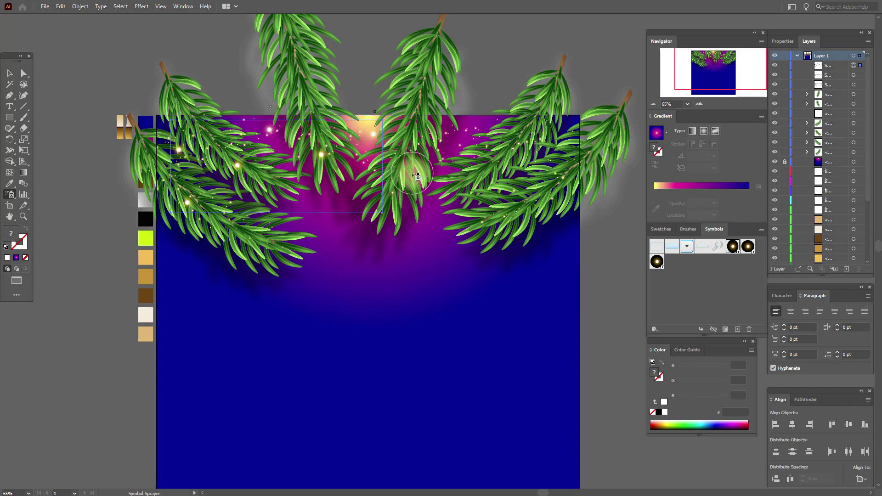
pyautogui.moveTo(471, 138)
pyautogui.mouseDown()
pyautogui.moveTo(518, 156)
pyautogui.moveTo(529, 149)
pyautogui.moveTo(498, 178)
pyautogui.moveTo(541, 135)
pyautogui.moveTo(570, 168)
pyautogui.mouseUp()
pyautogui.click(528, 219)
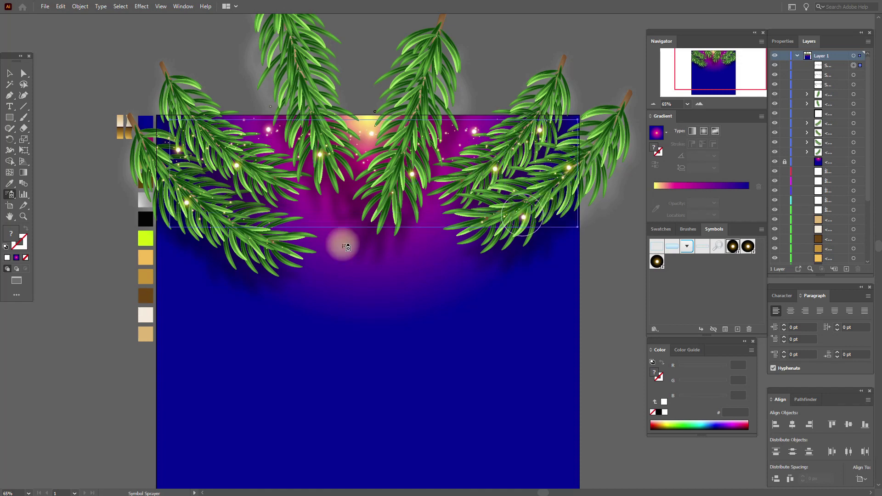
pyautogui.click(259, 225)
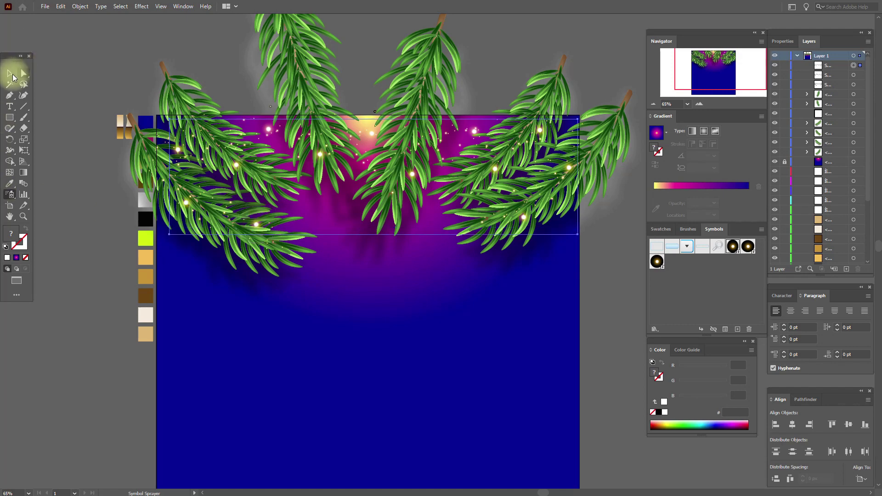
pyautogui.click(76, 78)
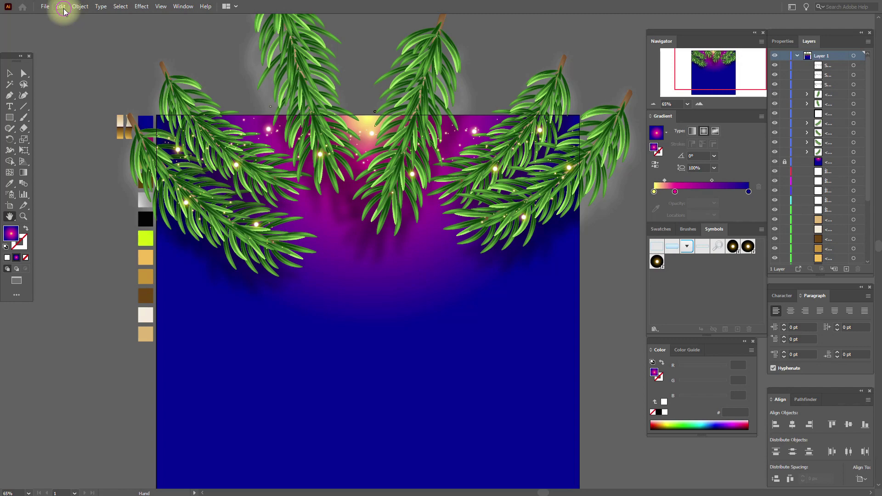
# - Paste the large gold twisted ribbon into the card's centre
pyautogui.click(61, 6)
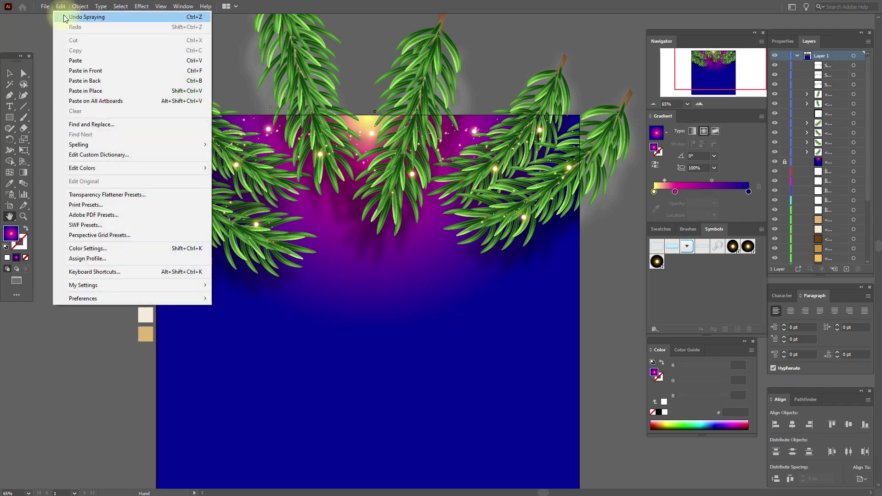
pyautogui.click(89, 70)
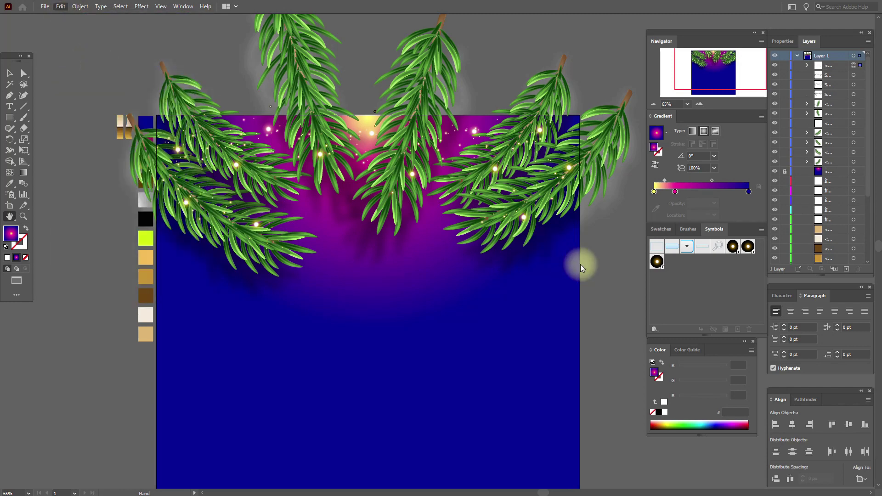
pyautogui.hotkey('ctrl', 'v')
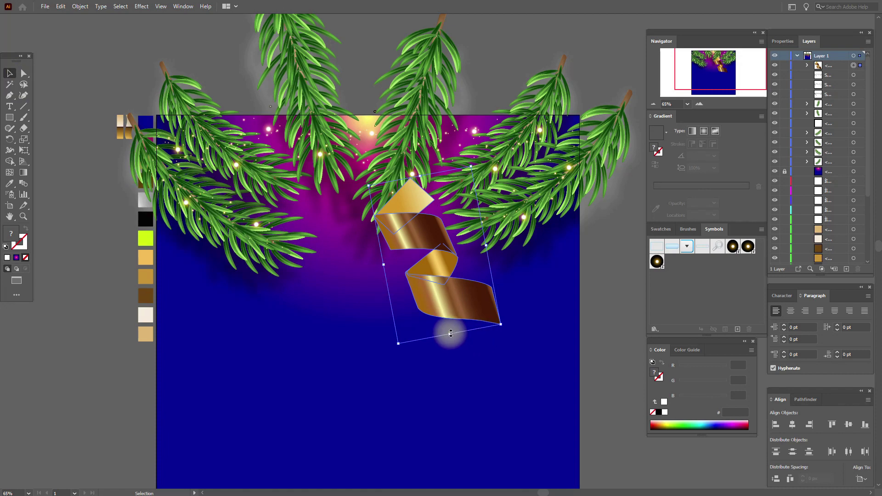
# - Shrink the gold ribbon and add a smaller rotated copy on the right
pyautogui.moveTo(451, 333); pyautogui.dragTo(535, 293)
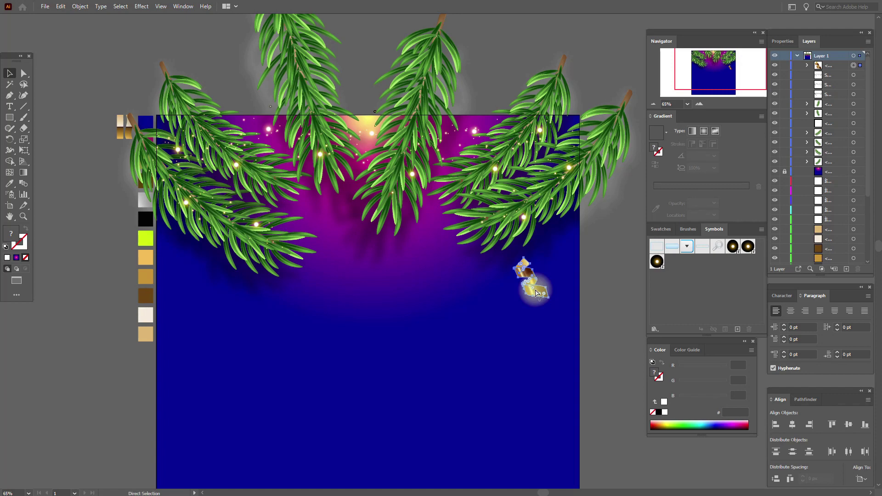
pyautogui.hotkey('ctrl', 'v')
pyautogui.moveTo(500, 325); pyautogui.dragTo(429, 249)
pyautogui.moveTo(430, 220); pyautogui.dragTo(210, 334)
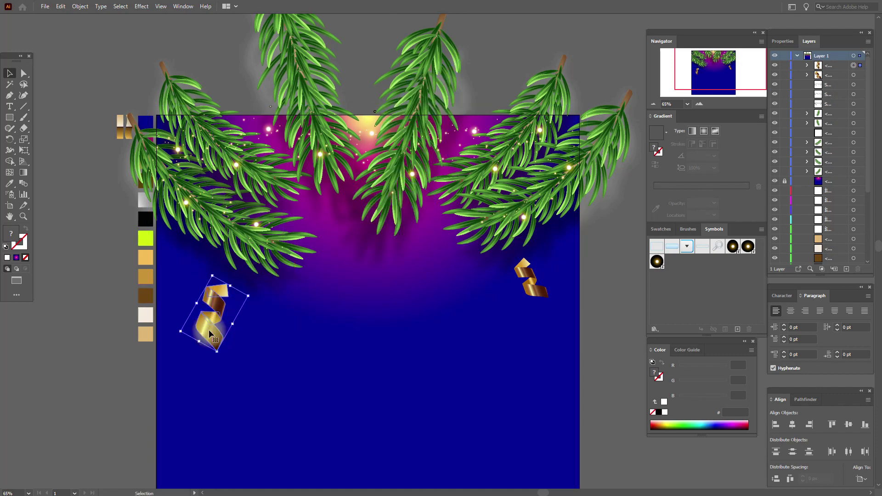
# - Add two more small ribbons, one in the left branches and a rotated one among the right branches
pyautogui.hotkey('ctrl', 'v')
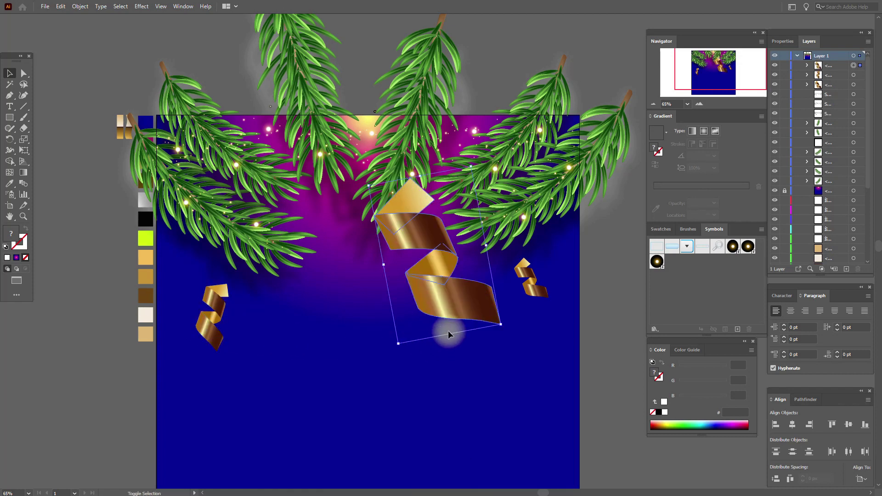
pyautogui.moveTo(450, 335); pyautogui.dragTo(300, 191)
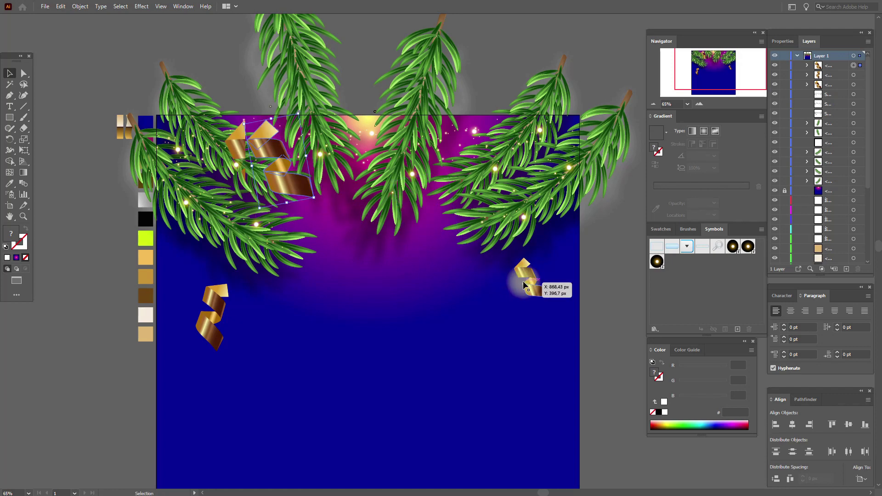
pyautogui.moveTo(277, 191)
pyautogui.mouseDown()
pyautogui.moveTo(261, 205)
pyautogui.moveTo(277, 188)
pyautogui.mouseUp()
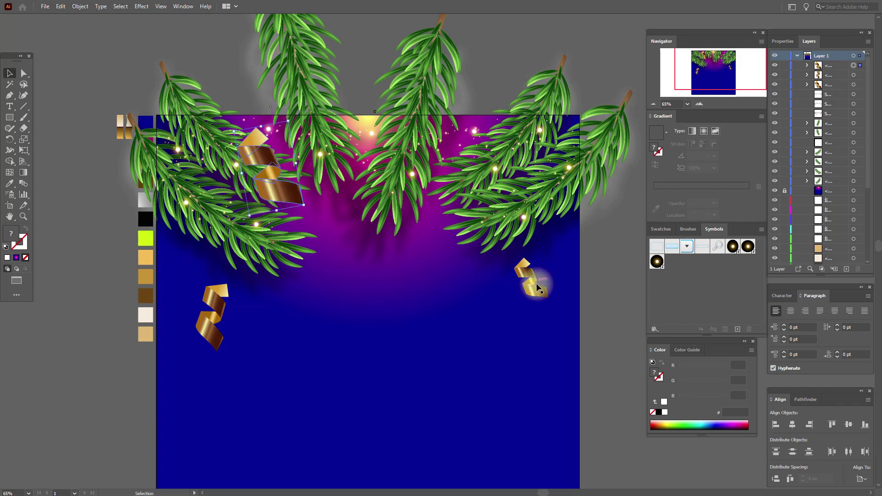
pyautogui.hotkey('ctrl', 'c')
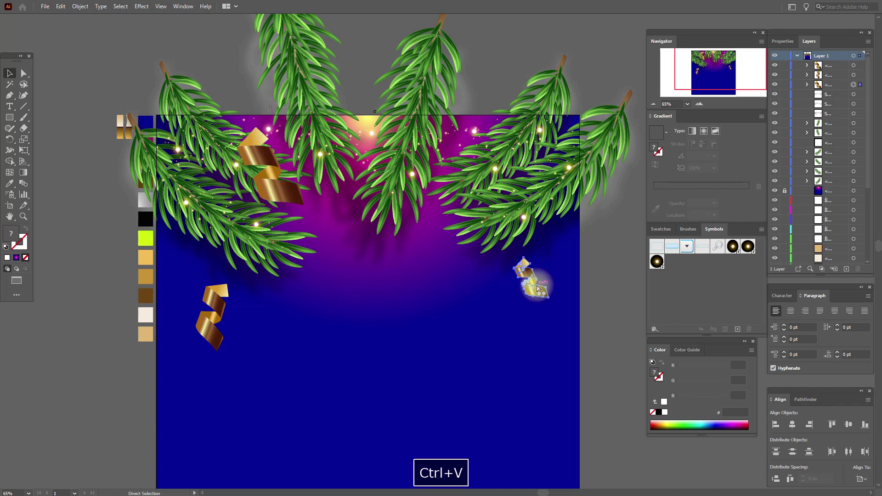
pyautogui.press('v')
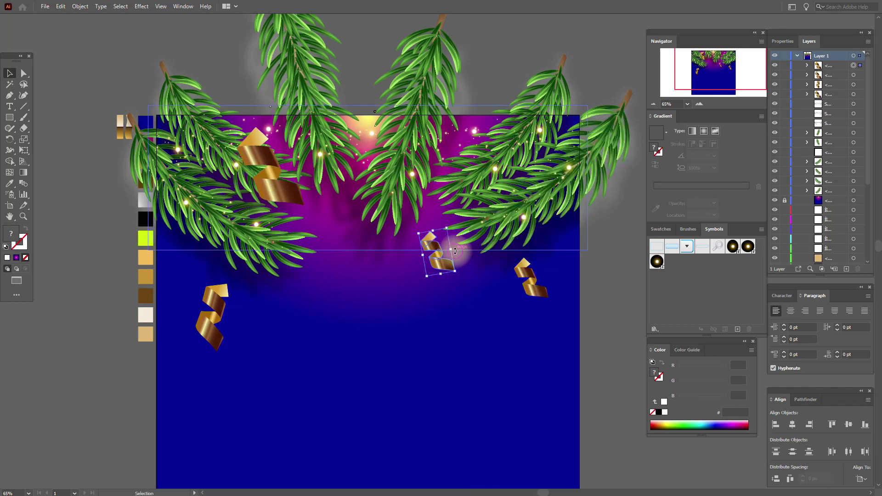
pyautogui.moveTo(456, 257)
pyautogui.mouseDown()
pyautogui.moveTo(452, 250)
pyautogui.moveTo(453, 265)
pyautogui.mouseUp()
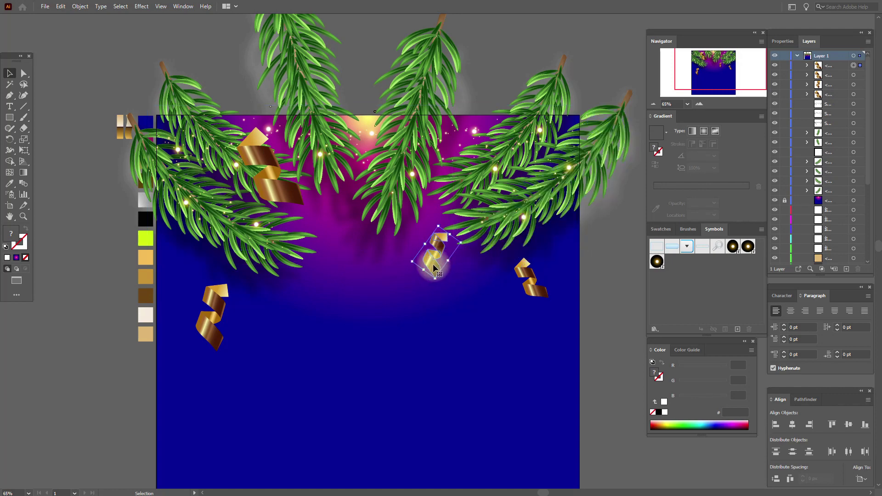
pyautogui.moveTo(475, 203); pyautogui.dragTo(484, 178)
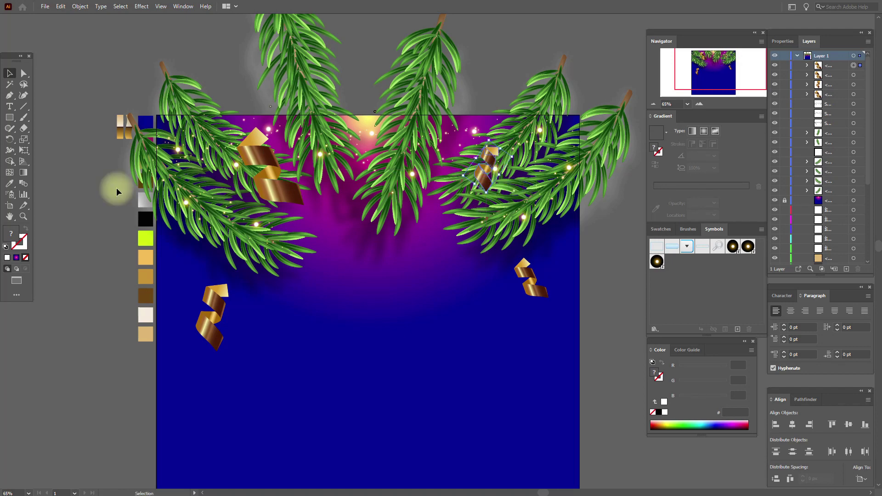
# - Move the small gold-gradient piece onto the card and bring it to the front
pyautogui.click(126, 135)
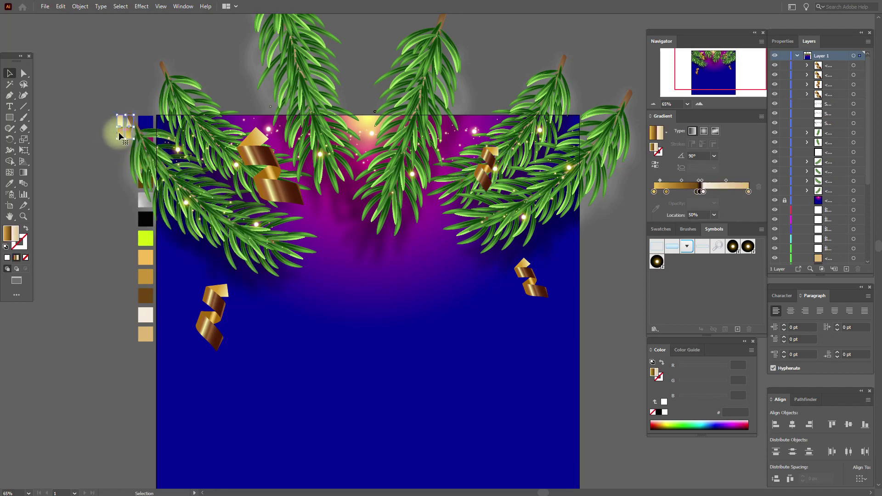
pyautogui.moveTo(120, 136); pyautogui.dragTo(346, 270)
pyautogui.rightClick(346, 270)
pyautogui.moveTo(432, 428)
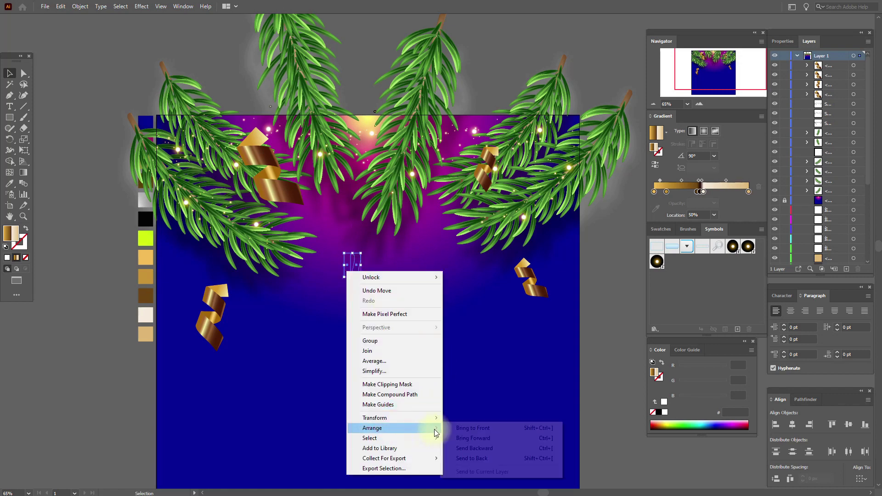
pyautogui.click(475, 427)
pyautogui.click(612, 329)
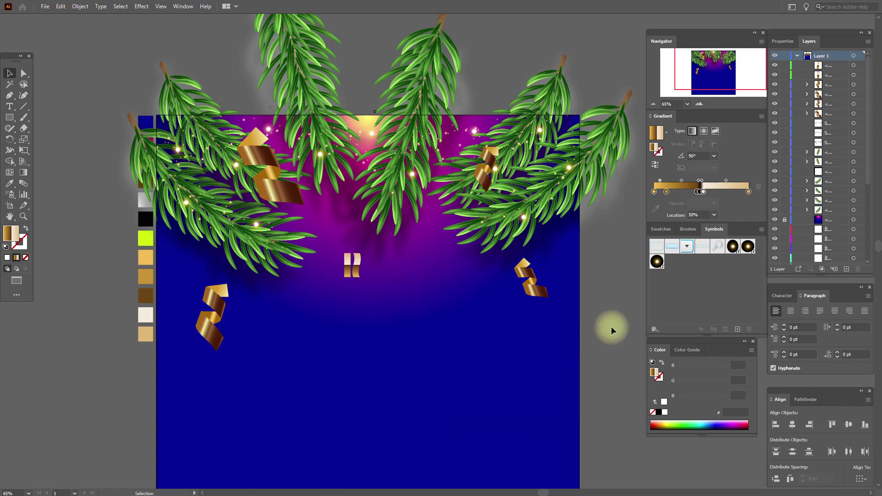
# - Duplicate the small gold piece into the left branches and add a rotated copy
pyautogui.click(351, 273)
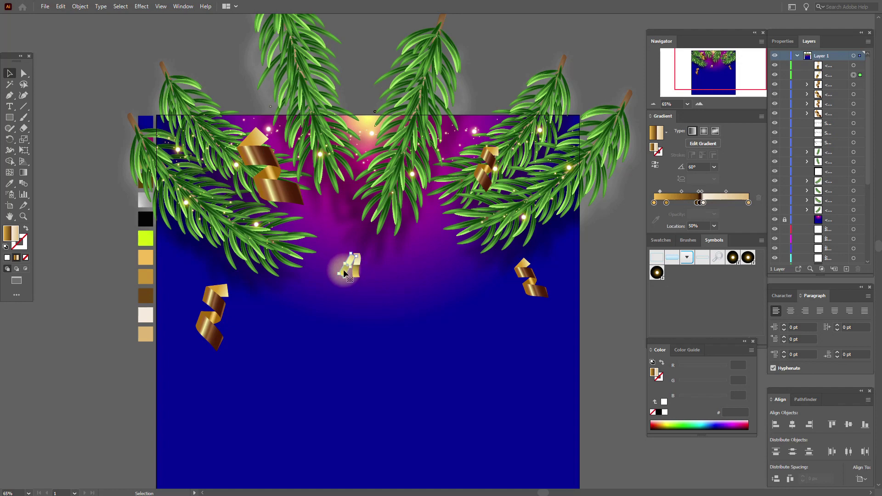
pyautogui.moveTo(341, 263); pyautogui.dragTo(230, 198)
pyautogui.moveTo(358, 272); pyautogui.dragTo(202, 259)
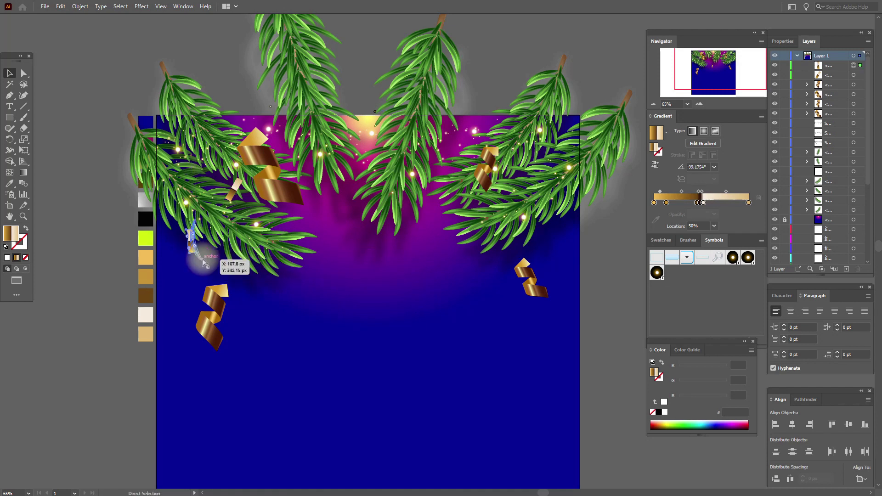
pyautogui.hotkey('ctrl', 'c')
pyautogui.hotkey('ctrl', 'v')
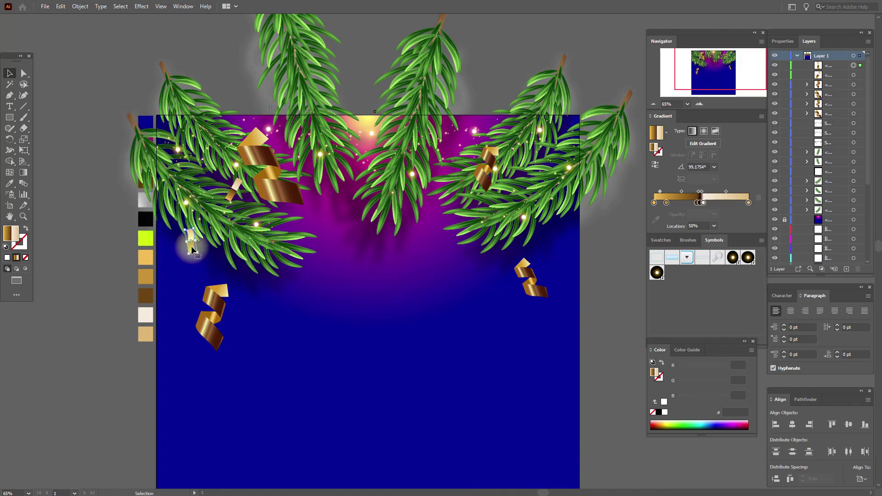
pyautogui.hotkey('ctrl', 'v')
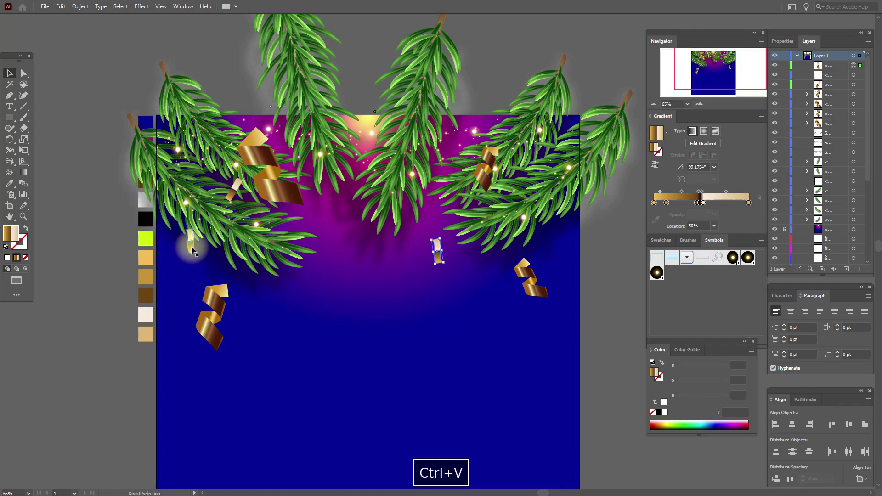
pyautogui.moveTo(448, 255); pyautogui.dragTo(363, 155)
# - Paste more small ribbon copies onto the right side, the left branches, and among the right branches
pyautogui.hotkey('ctrl', 'v')
pyautogui.moveTo(433, 252); pyautogui.dragTo(559, 247)
pyautogui.click(234, 190)
pyautogui.hotkey('ctrl', 'c')
pyautogui.hotkey('ctrl', 'v')
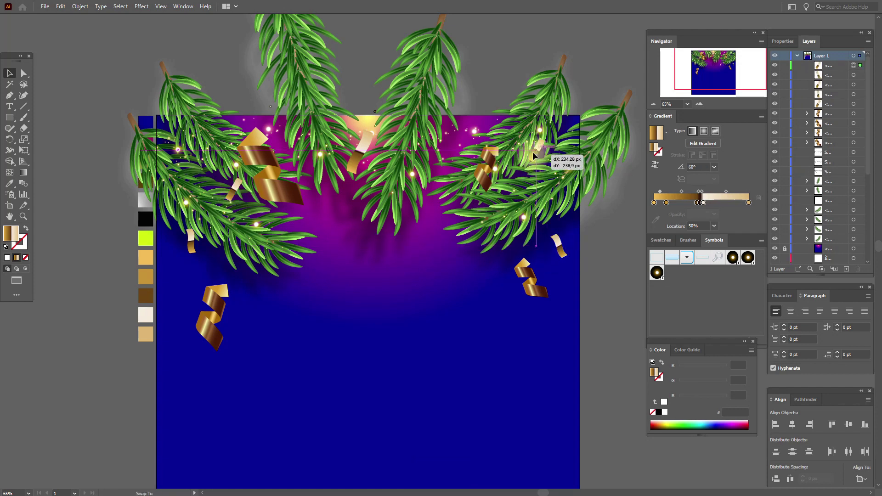
pyautogui.moveTo(191, 241); pyautogui.dragTo(186, 252)
pyautogui.hotkey('ctrl', 'v')
pyautogui.moveTo(437, 251); pyautogui.dragTo(186, 182)
pyautogui.hotkey('ctrl', 'v')
pyautogui.moveTo(436, 252); pyautogui.dragTo(473, 99)
pyautogui.click(538, 60)
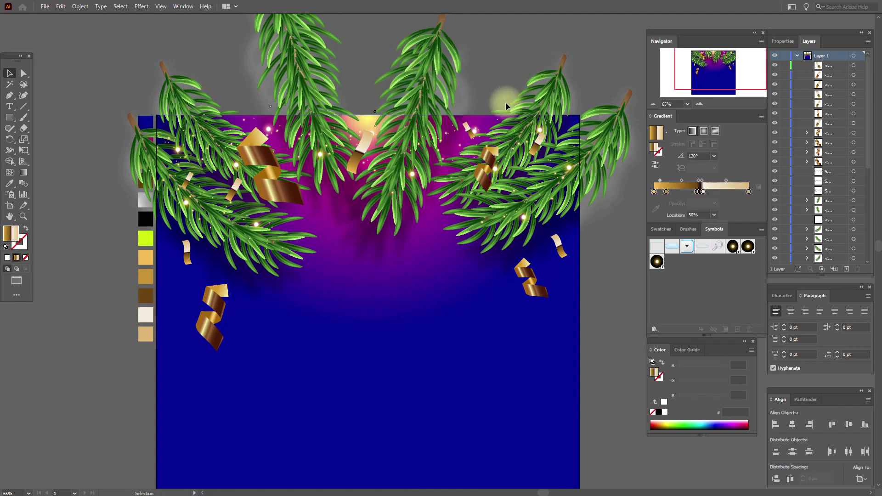
pyautogui.click(282, 190)
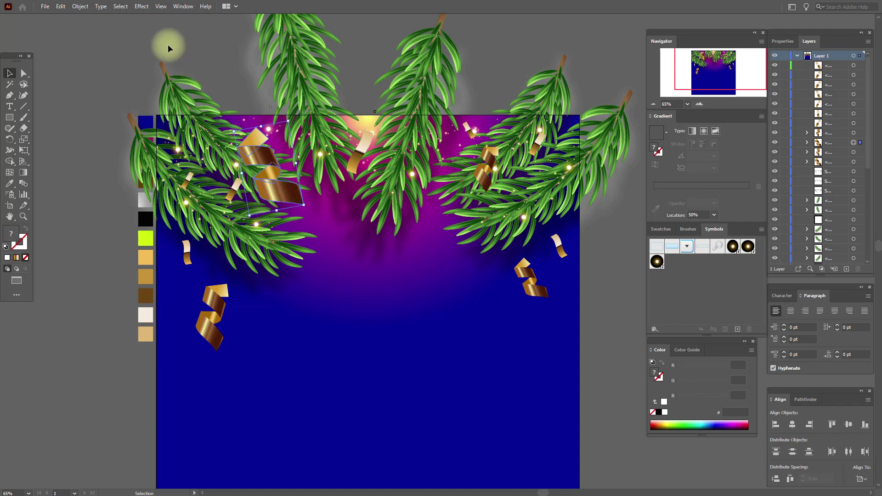
# - Apply a Spin Radial Blur (Amount 26) to the upper-left and lower-left gold ribbons
pyautogui.click(141, 6)
pyautogui.moveTo(207, 157)
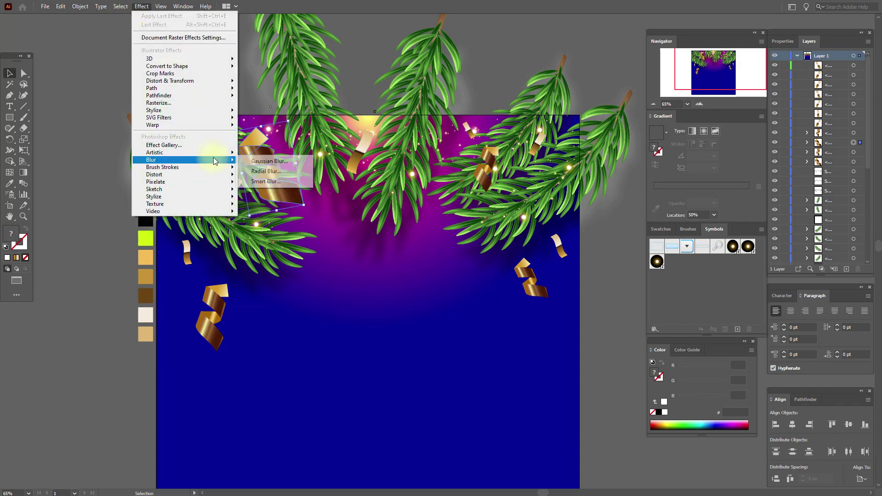
pyautogui.click(265, 171)
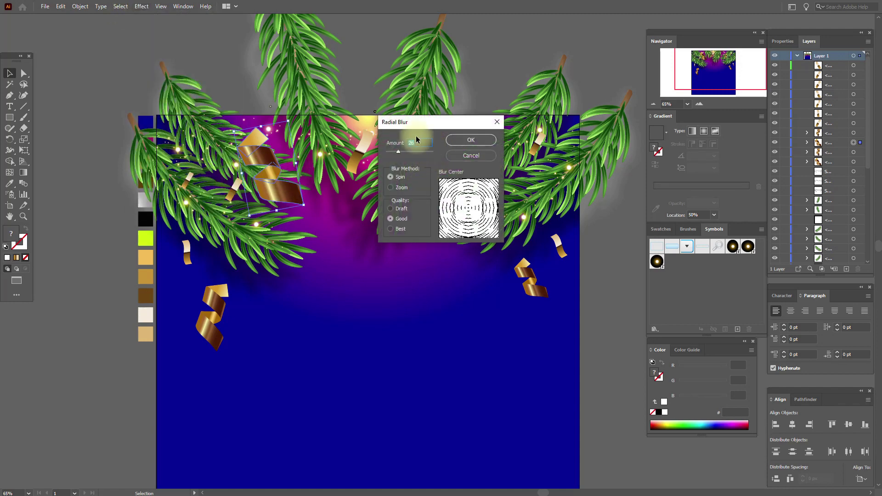
pyautogui.click(461, 142)
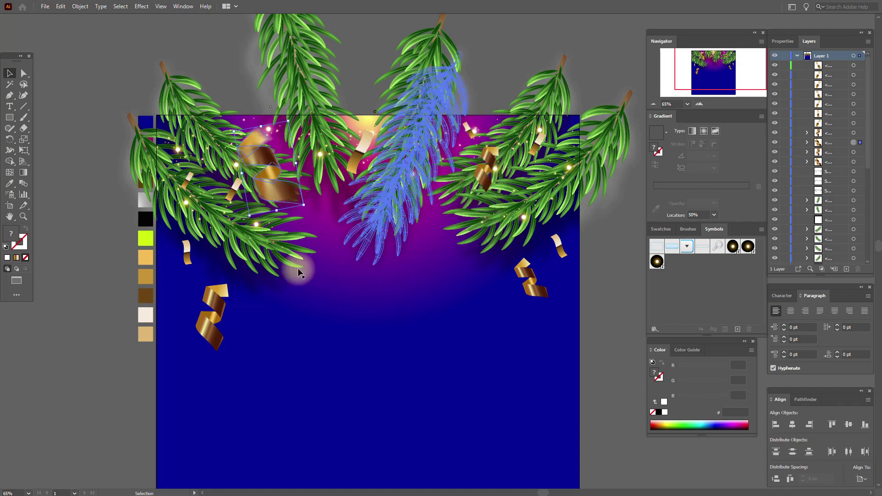
pyautogui.click(221, 310)
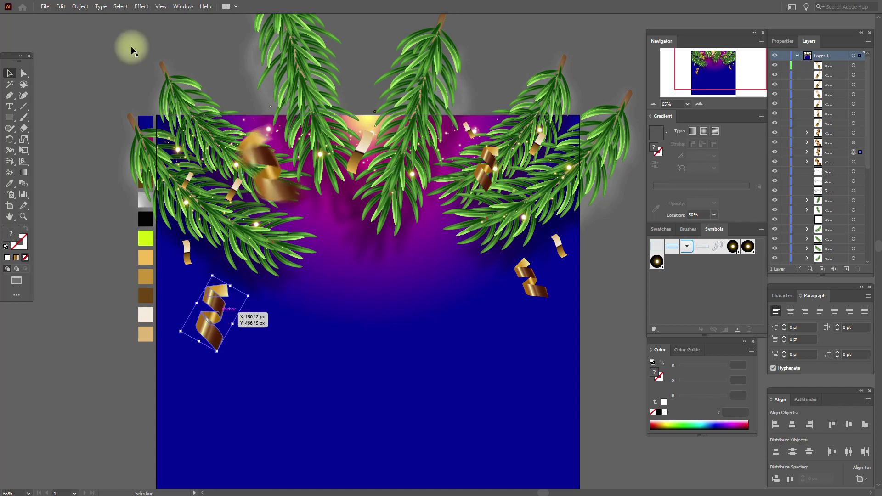
pyautogui.click(141, 6)
pyautogui.moveTo(200, 162)
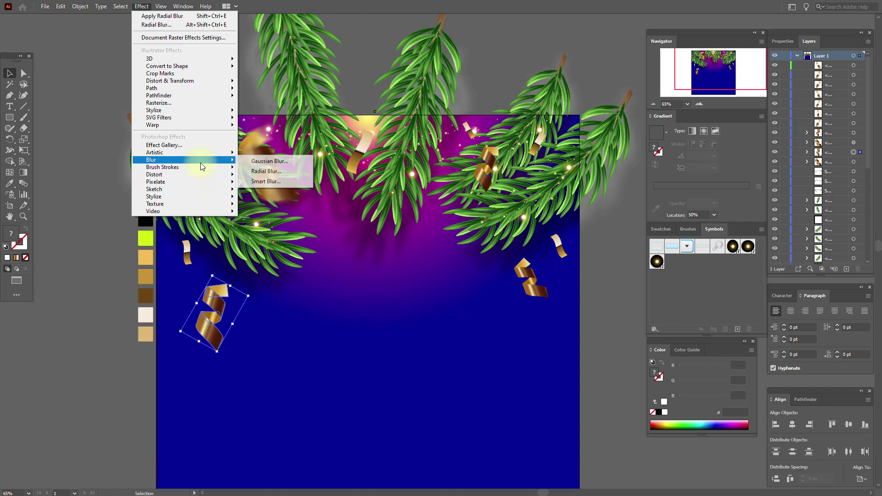
pyautogui.click(260, 171)
pyautogui.click(472, 143)
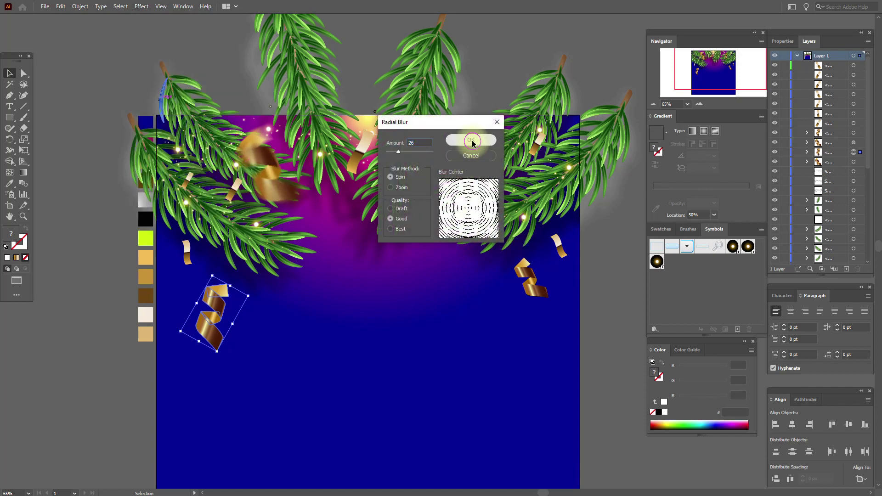
# - Apply the same spin Radial Blur to the small ribbon near the top centre
pyautogui.click(361, 159)
pyautogui.click(142, 6)
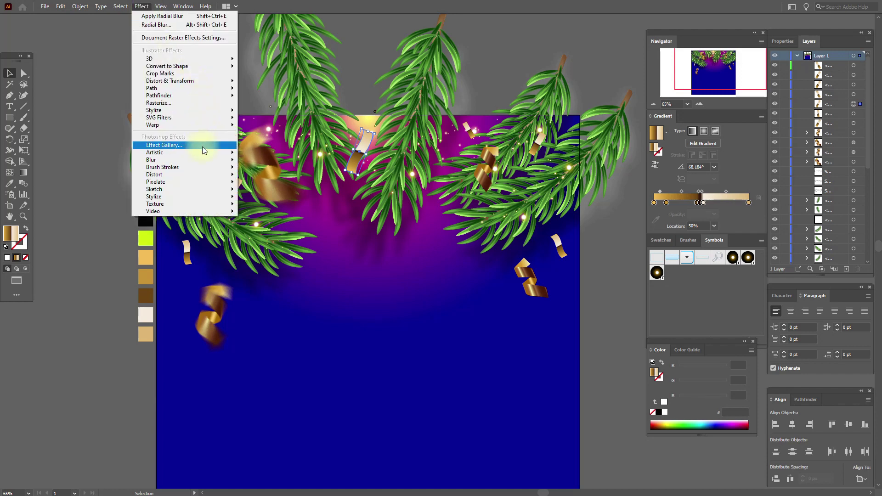
pyautogui.moveTo(202, 160)
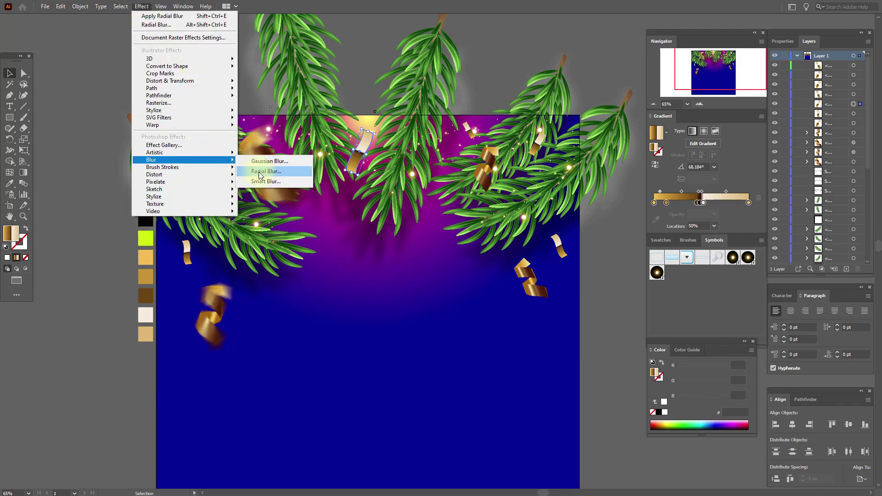
pyautogui.click(258, 171)
pyautogui.click(464, 139)
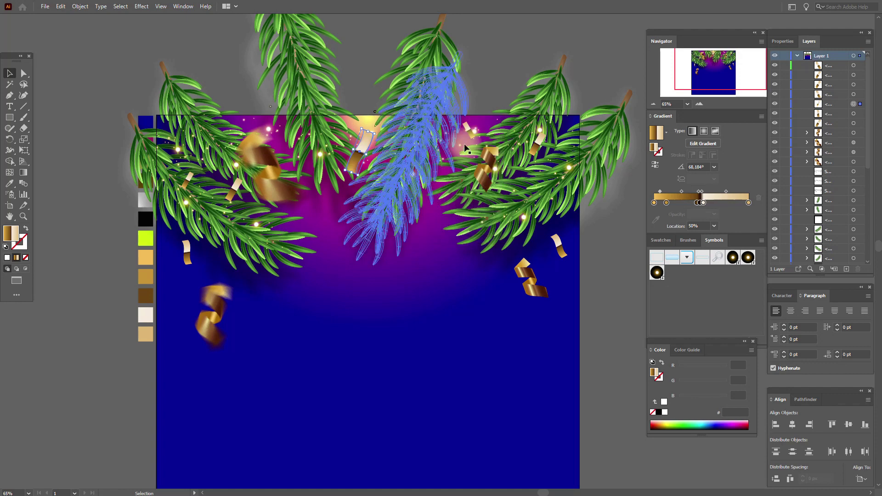
pyautogui.click(474, 65)
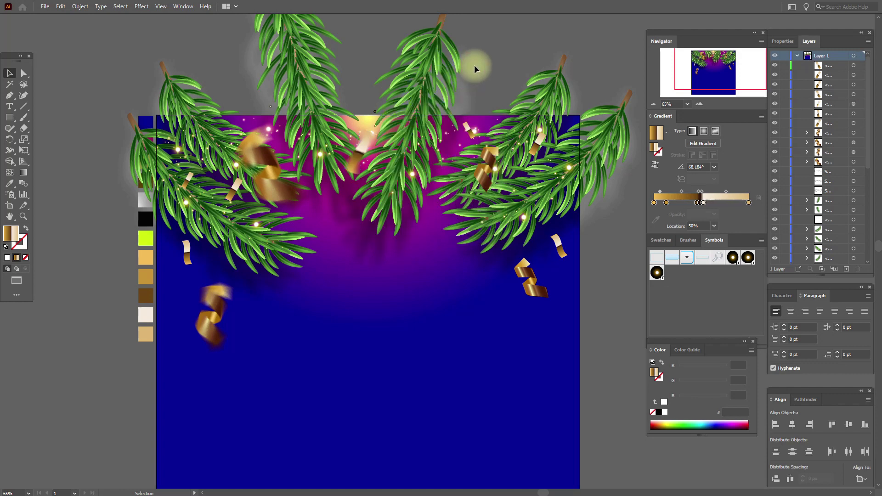
# - Spin-blur the small ribbon at the right edge as well
pyautogui.click(366, 147)
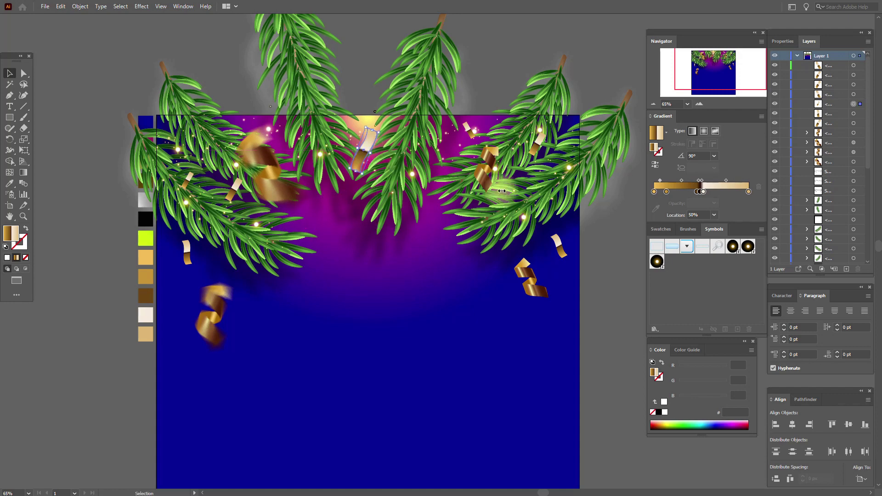
pyautogui.click(558, 245)
pyautogui.click(142, 6)
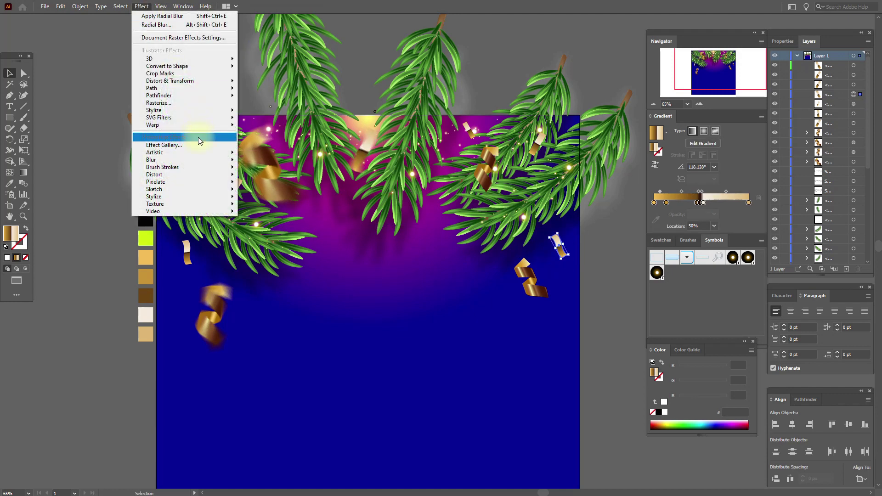
pyautogui.moveTo(222, 161)
pyautogui.click(265, 171)
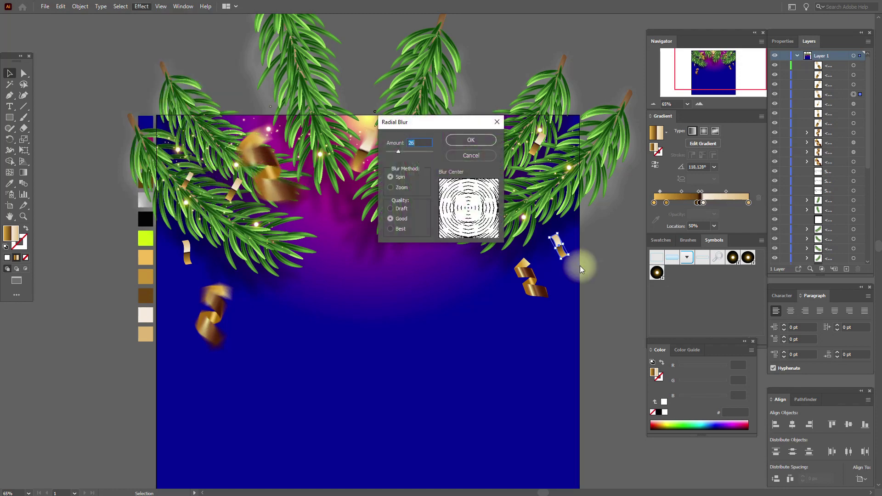
pyautogui.click(470, 144)
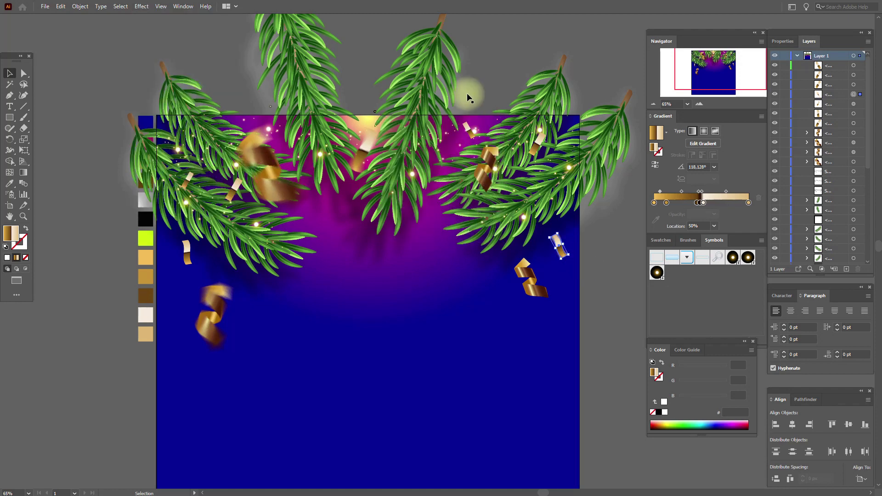
pyautogui.click(516, 62)
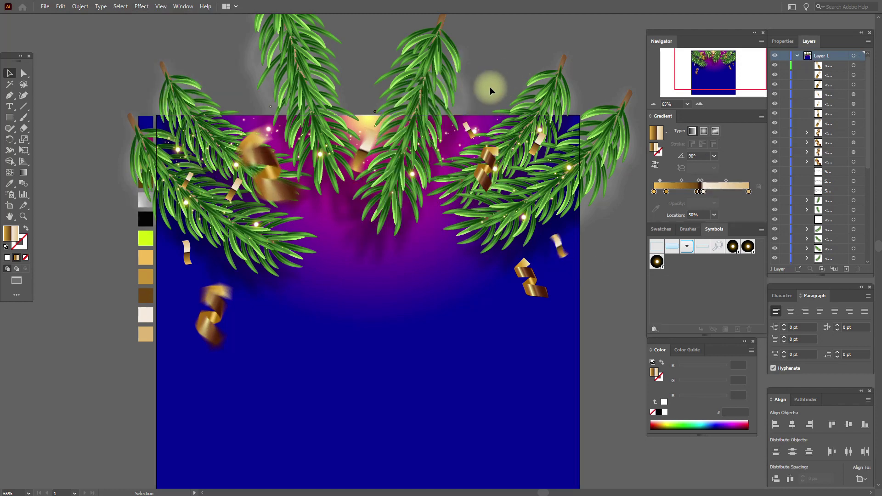
pyautogui.click(9, 218)
pyautogui.moveTo(355, 276); pyautogui.dragTo(316, 287)
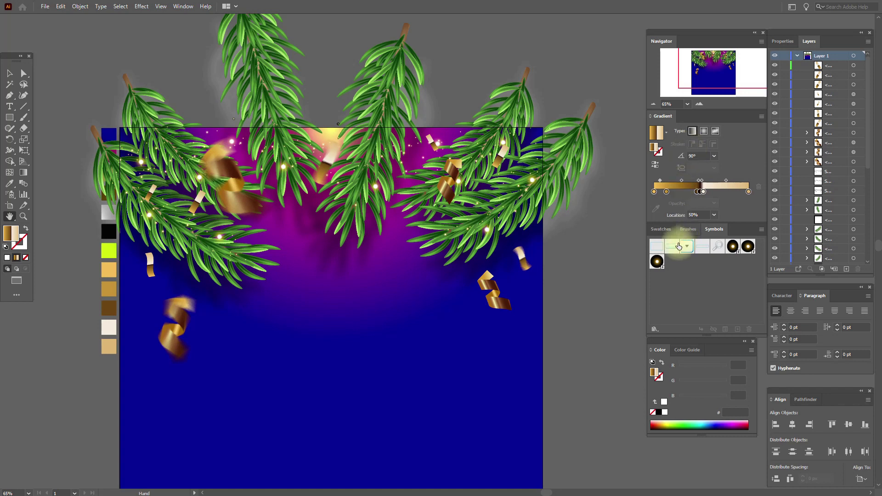
# - Draw a white-to-black gradient circle over the upper-left branches with the Ellipse tool
pyautogui.click(664, 233)
pyautogui.click(716, 271)
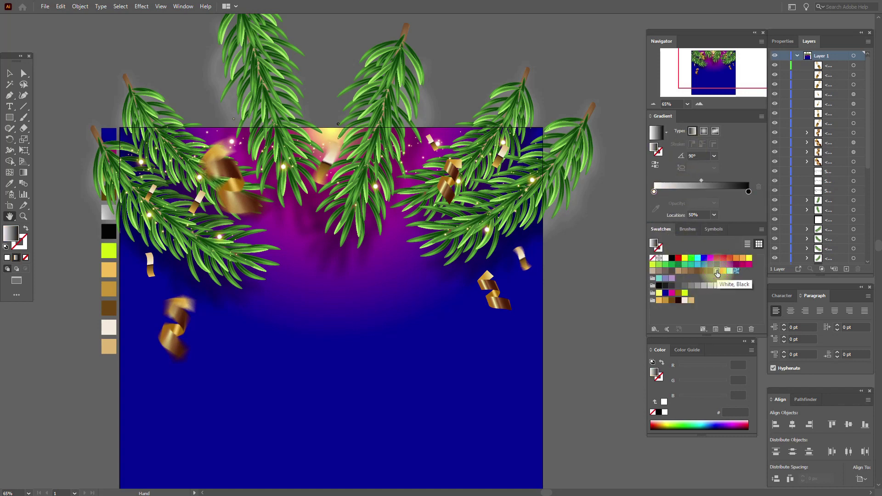
pyautogui.moveTo(10, 118); pyautogui.dragTo(54, 141)
pyautogui.moveTo(175, 93); pyautogui.dragTo(366, 267)
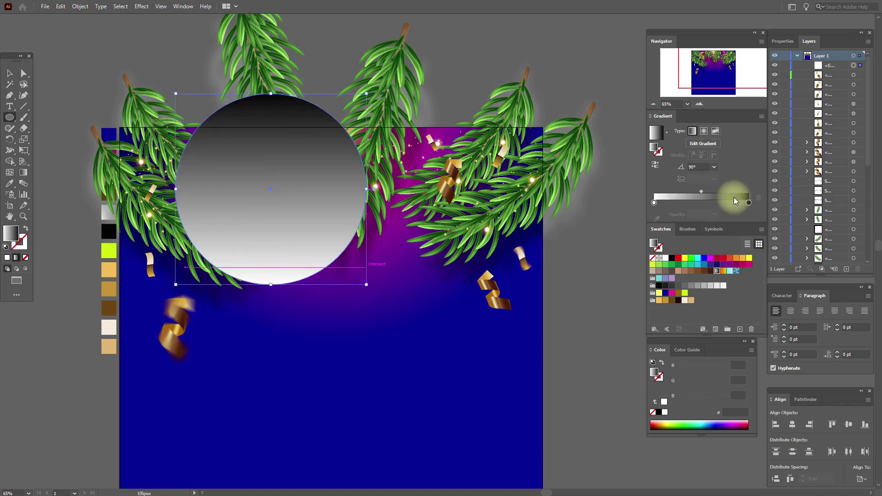
# - Make the circle's gradient radial with a yellow-green centre and its midpoint at 40%
pyautogui.click(703, 132)
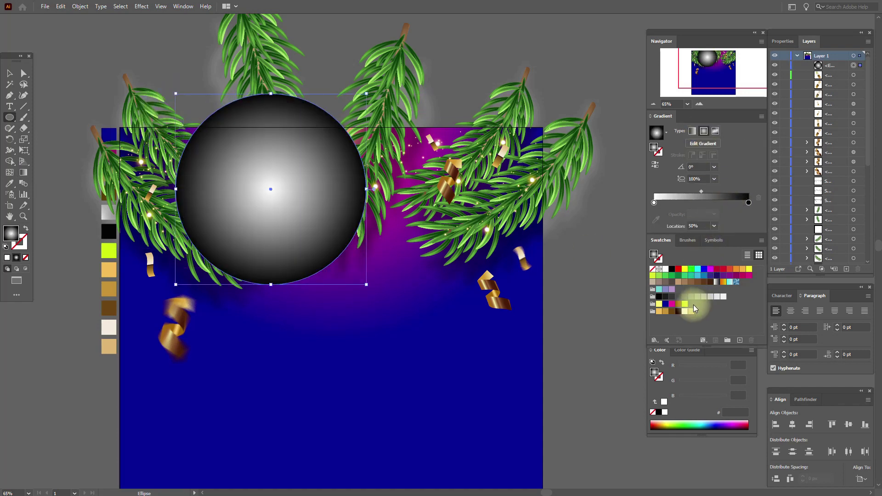
pyautogui.moveTo(684, 303); pyautogui.dragTo(654, 203)
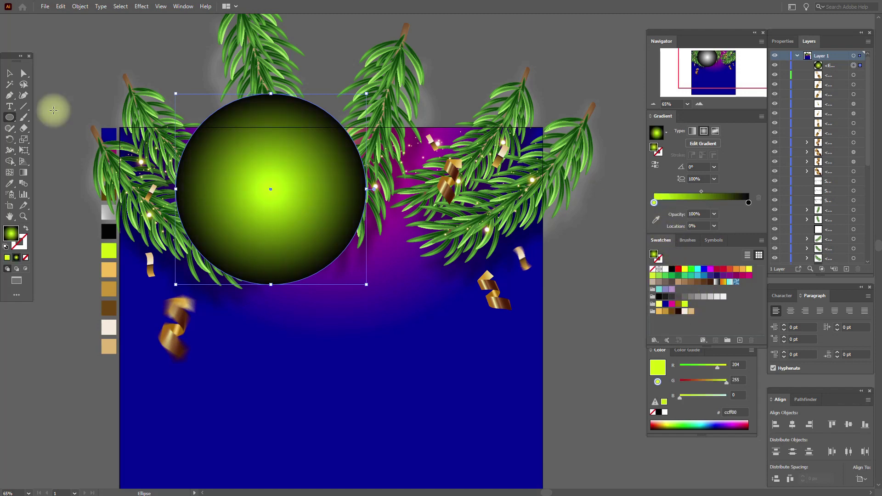
pyautogui.click(10, 76)
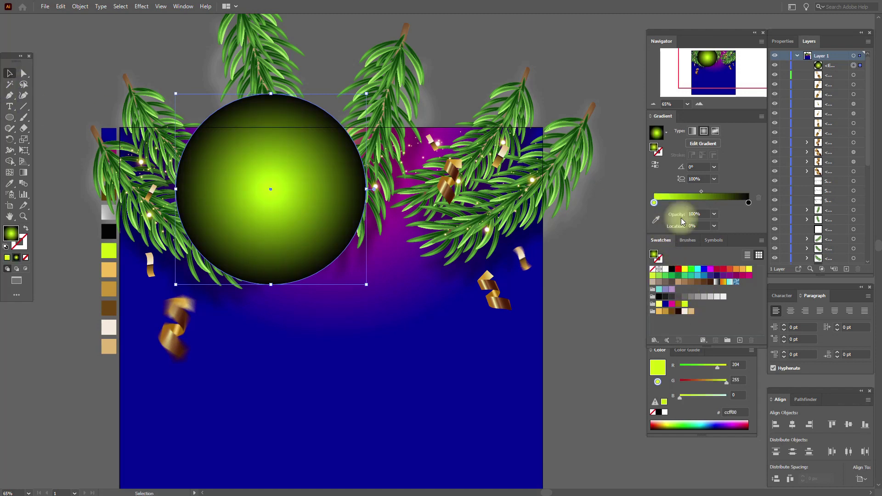
pyautogui.click(700, 192)
pyautogui.moveTo(697, 192); pyautogui.dragTo(691, 195)
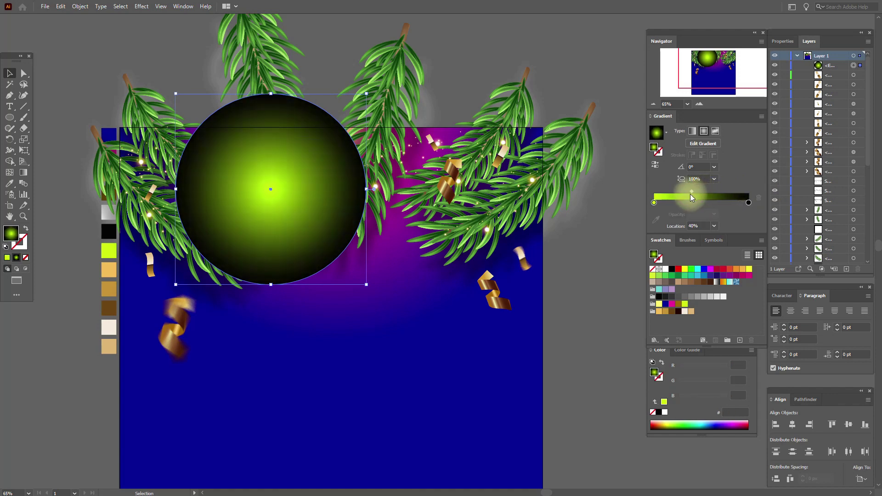
# - Set the circle's transparency blending mode to Screen
pyautogui.click(793, 41)
pyautogui.click(798, 172)
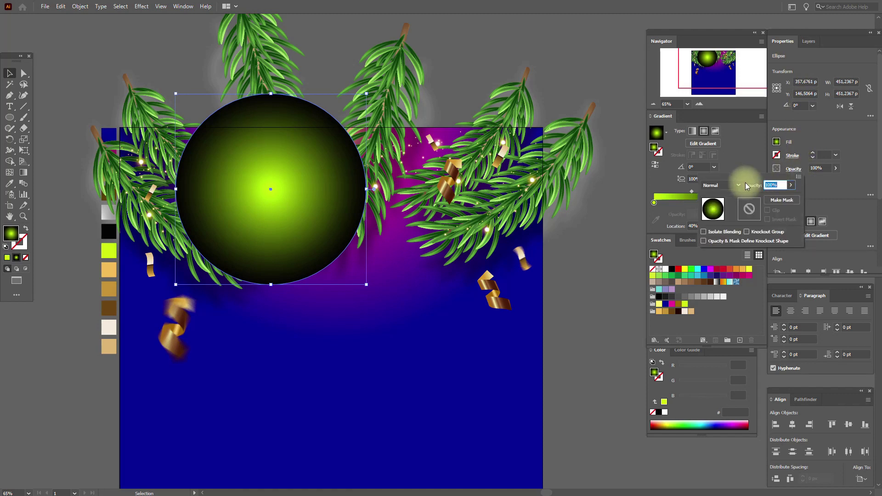
pyautogui.click(738, 184)
pyautogui.click(718, 250)
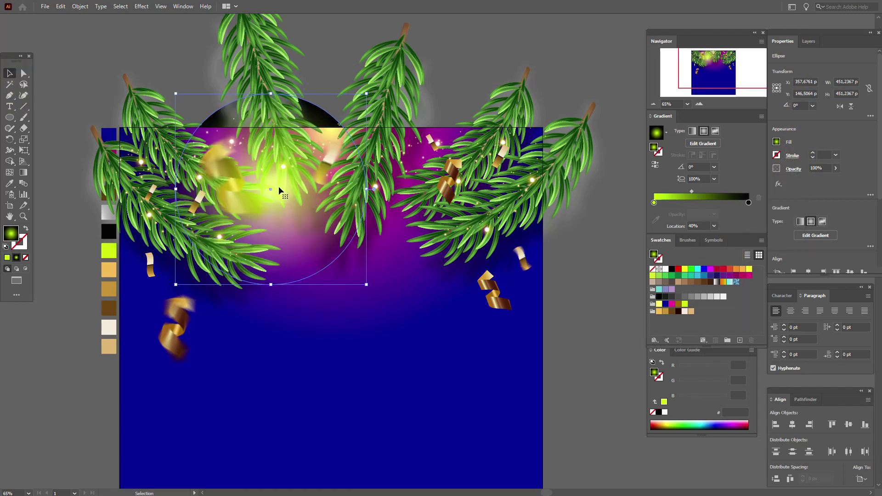
# - Reposition and enlarge the glow circle, tightening its bright centre to about 32%
pyautogui.moveTo(271, 186); pyautogui.dragTo(331, 147)
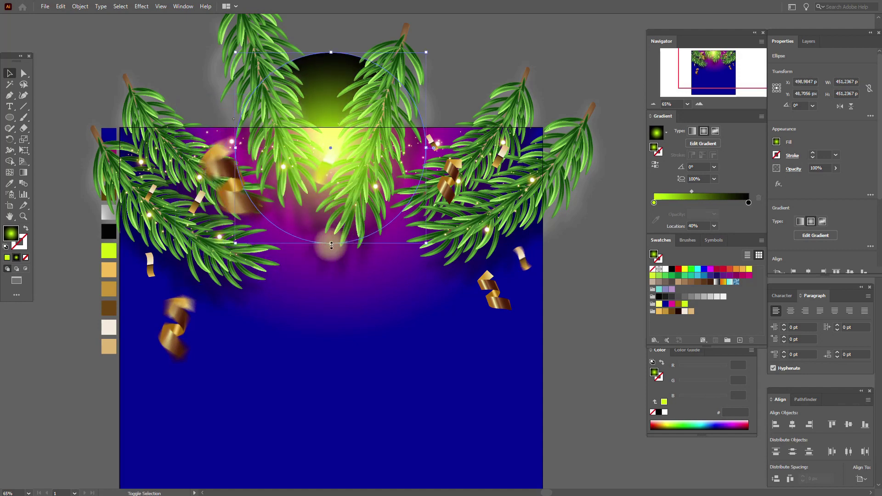
pyautogui.moveTo(331, 243); pyautogui.dragTo(330, 286)
pyautogui.moveTo(692, 191); pyautogui.dragTo(682, 194)
pyautogui.moveTo(334, 168); pyautogui.dragTo(333, 146)
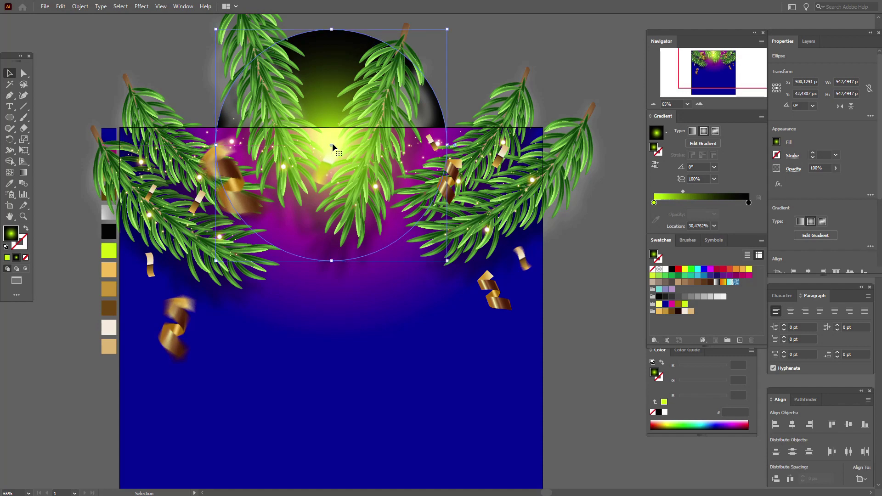
# - Copy the glow circle, shrink the copy, and place it at the card's upper-left
pyautogui.hotkey('ctrl', 'c')
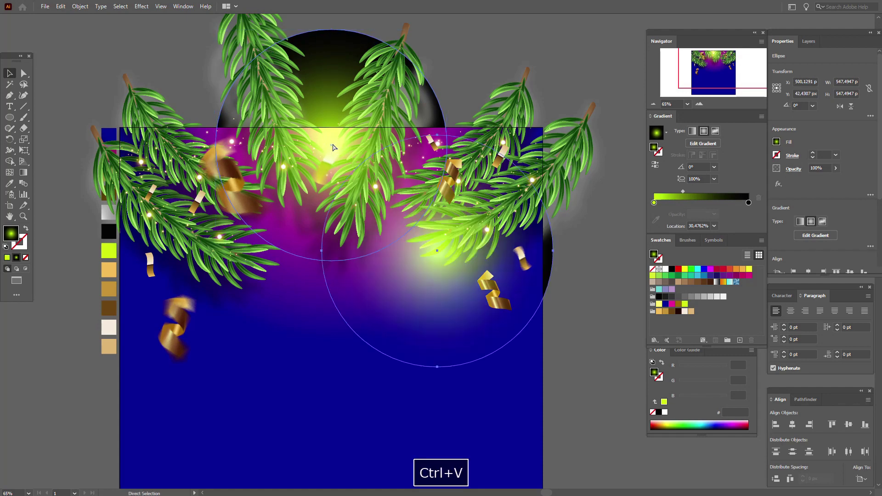
pyautogui.moveTo(440, 134); pyautogui.dragTo(442, 195)
pyautogui.moveTo(437, 278); pyautogui.dragTo(142, 160)
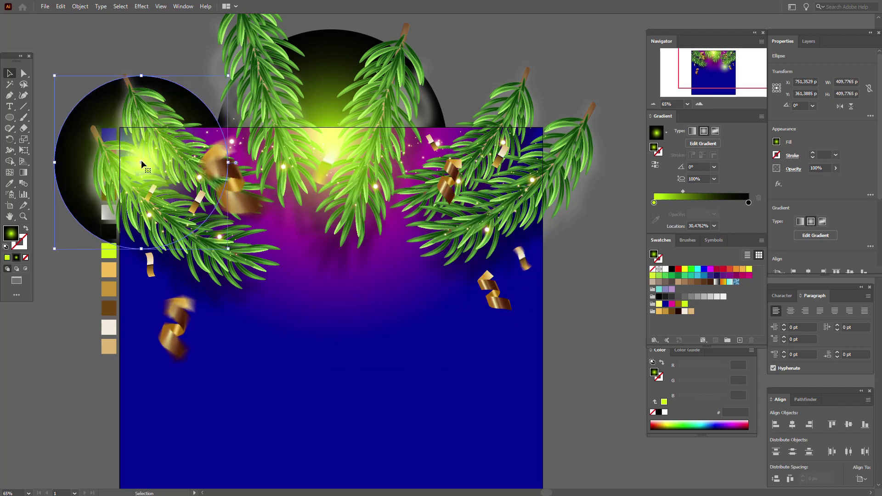
# - Paste another glow circle copy and move it to the card's upper-right
pyautogui.press('a')
pyautogui.hotkey('ctrl', 'c')
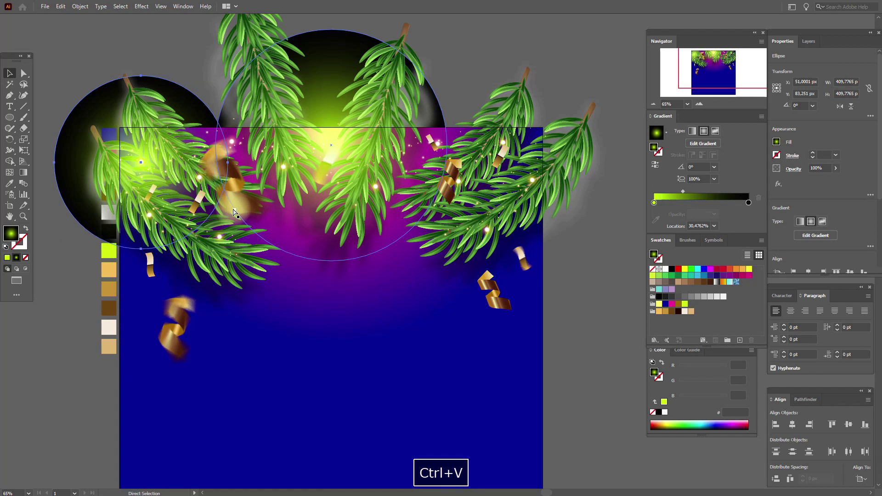
pyautogui.press('v')
pyautogui.press('a')
pyautogui.hotkey('ctrl', 'c')
pyautogui.press('v')
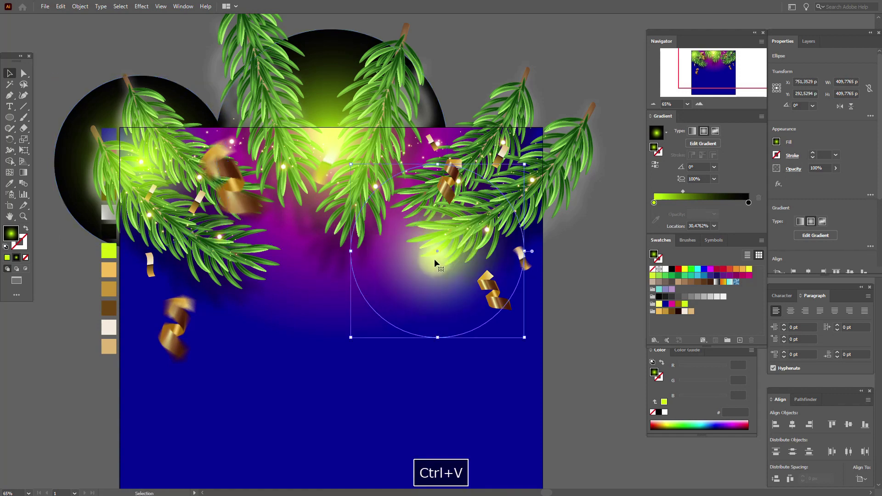
pyautogui.moveTo(438, 250); pyautogui.dragTo(506, 145)
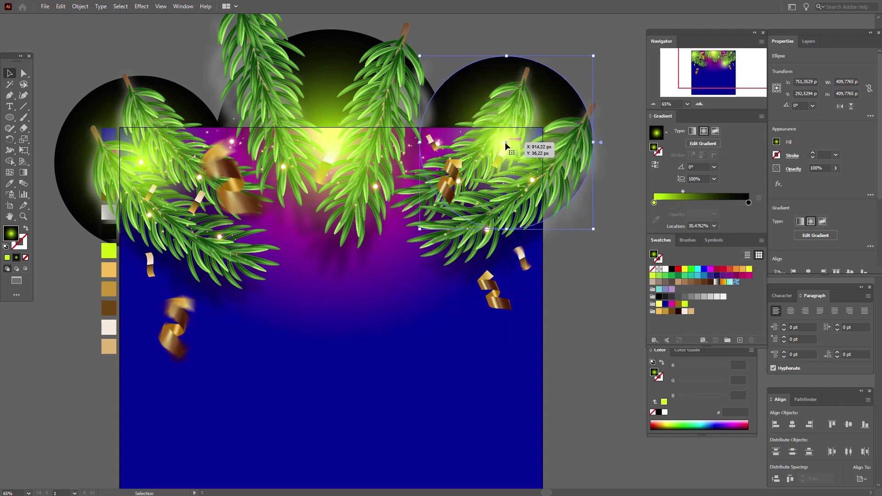
pyautogui.click(616, 178)
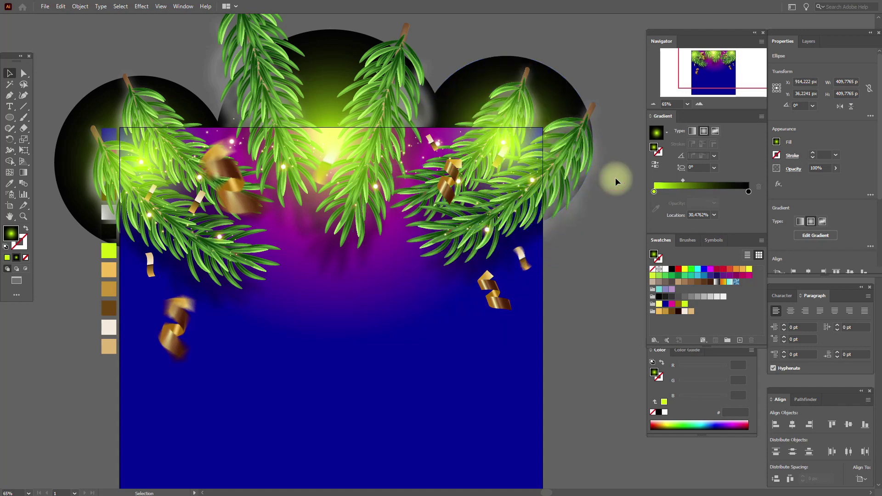
# - Pan the view up to the card's top and show the Layers panel
pyautogui.click(9, 216)
pyautogui.moveTo(282, 303); pyautogui.dragTo(288, 258)
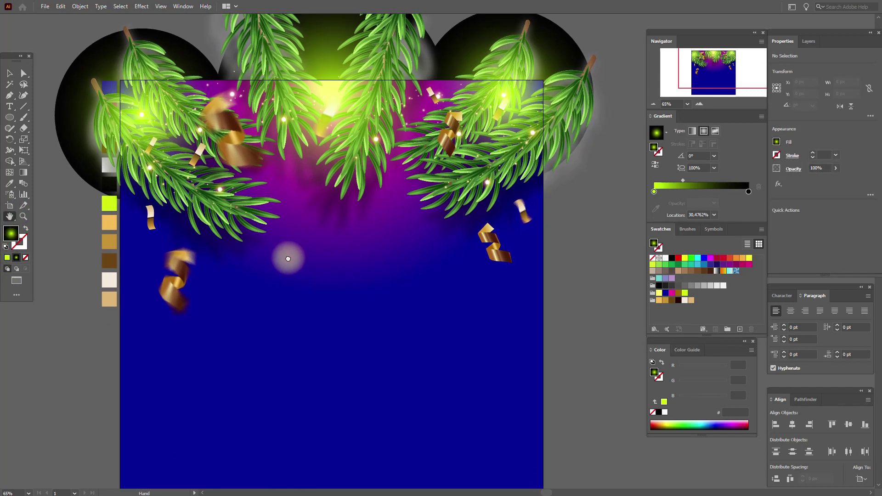
pyautogui.click(808, 42)
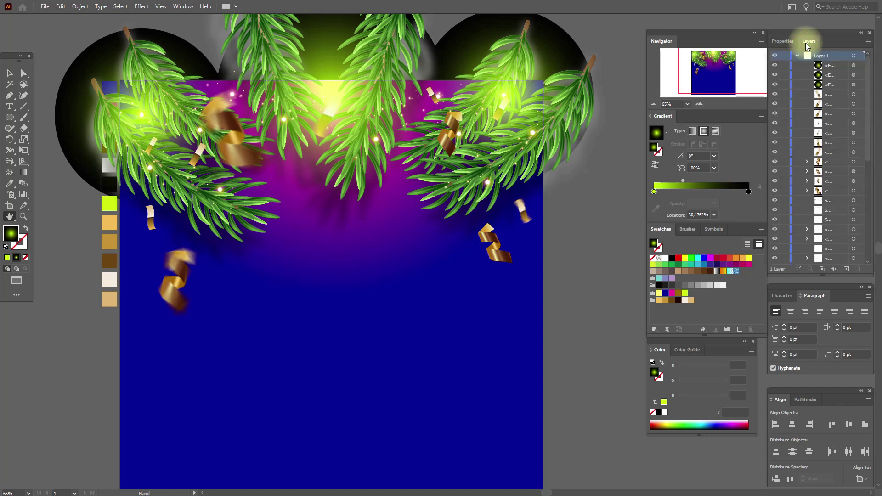
pyautogui.moveTo(875, 91); pyautogui.dragTo(876, 201)
pyautogui.scroll(1, 806, 151)
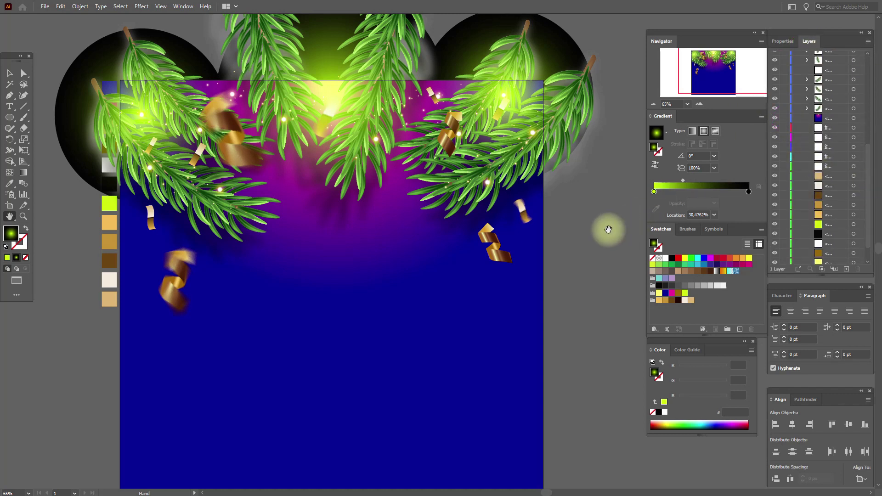
# - Paste a copy of the blue background rectangle in front and bring it to the front
pyautogui.click(9, 72)
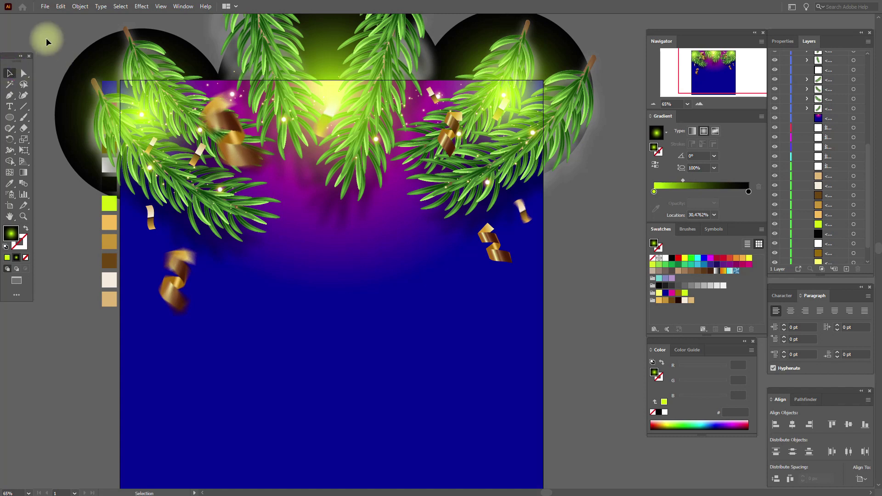
pyautogui.click(315, 299)
pyautogui.hotkey('ctrl', 'c')
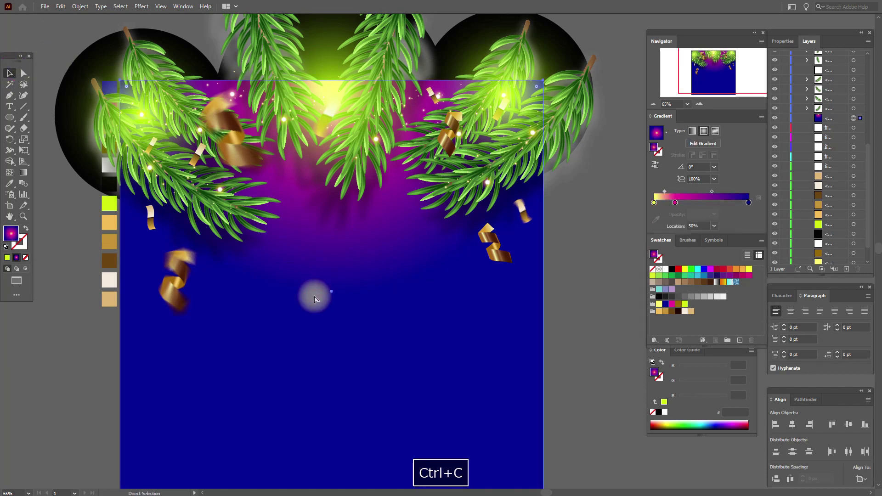
pyautogui.hotkey('ctrl', 'f')
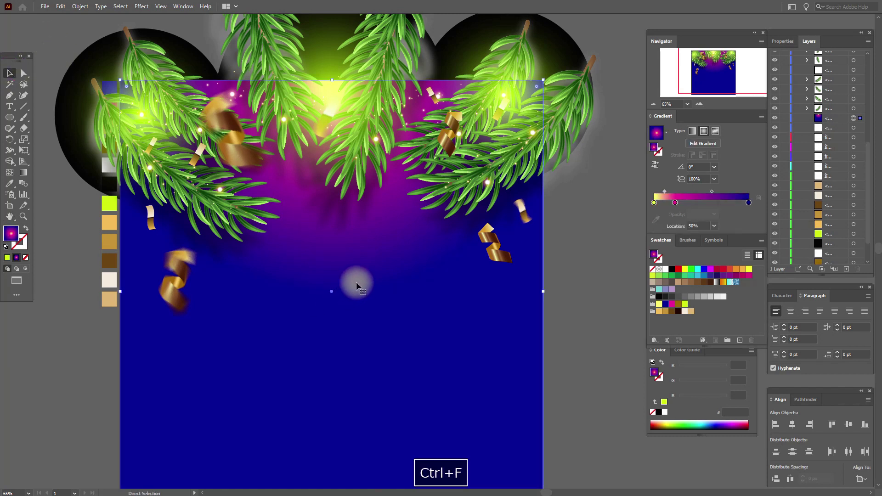
pyautogui.rightClick(356, 283)
pyautogui.moveTo(414, 236)
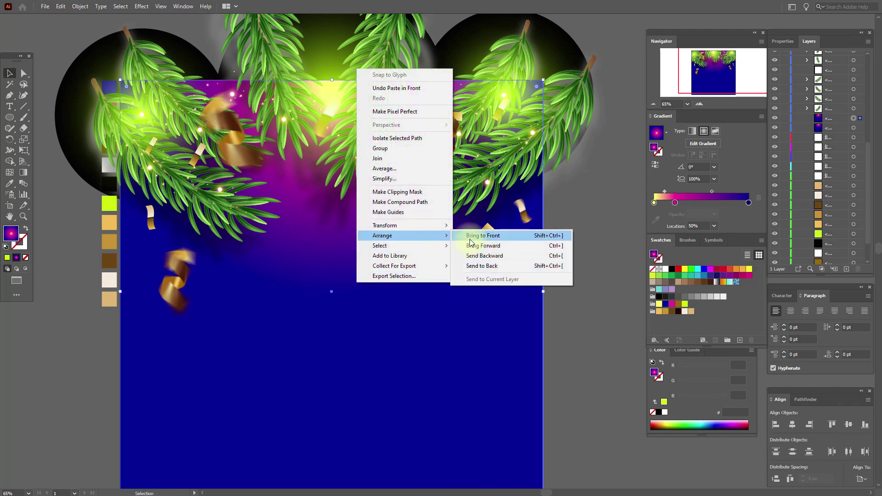
pyautogui.click(469, 236)
pyautogui.click(585, 244)
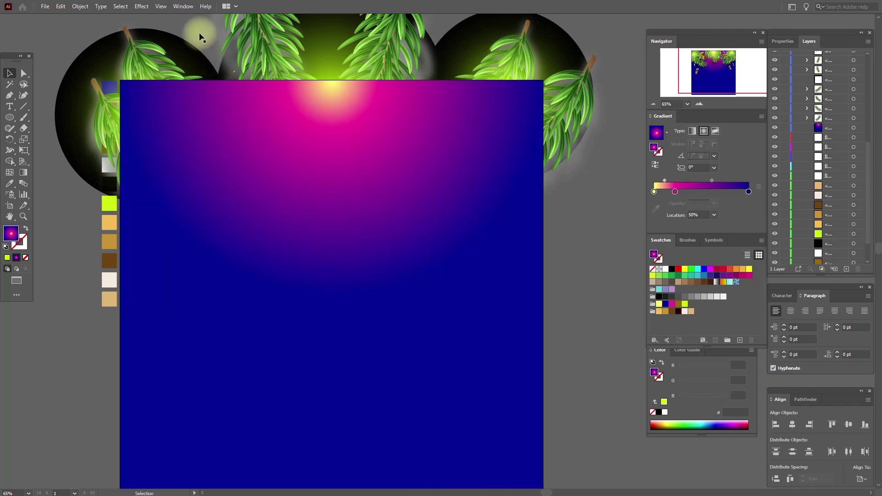
# - Select all the card artwork and make a clipping mask from it
pyautogui.moveTo(150, 20); pyautogui.dragTo(558, 474)
pyautogui.rightClick(364, 244)
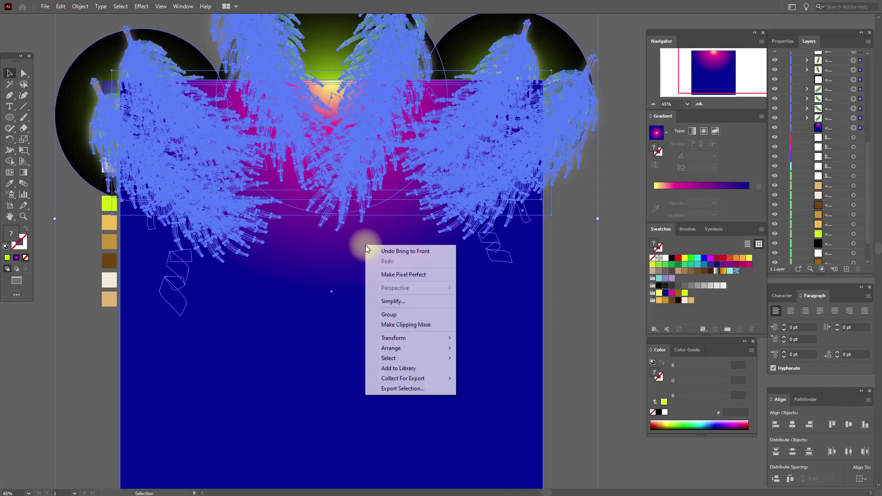
pyautogui.click(406, 327)
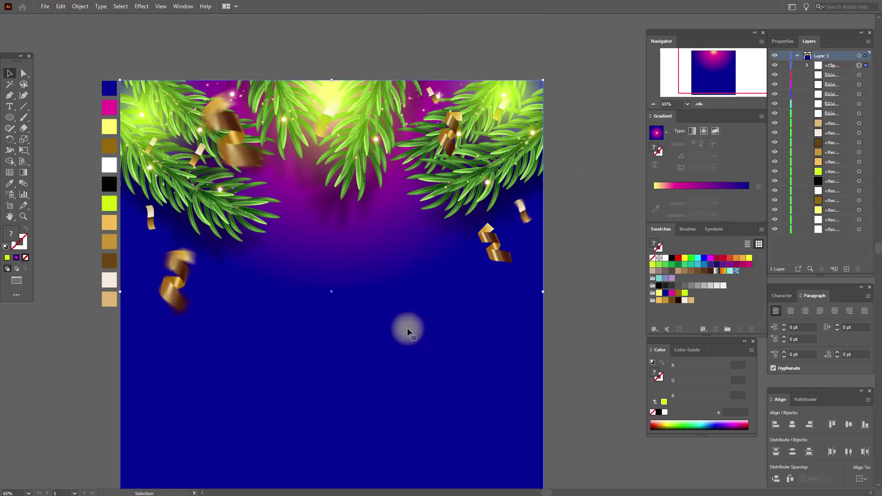
pyautogui.click(571, 264)
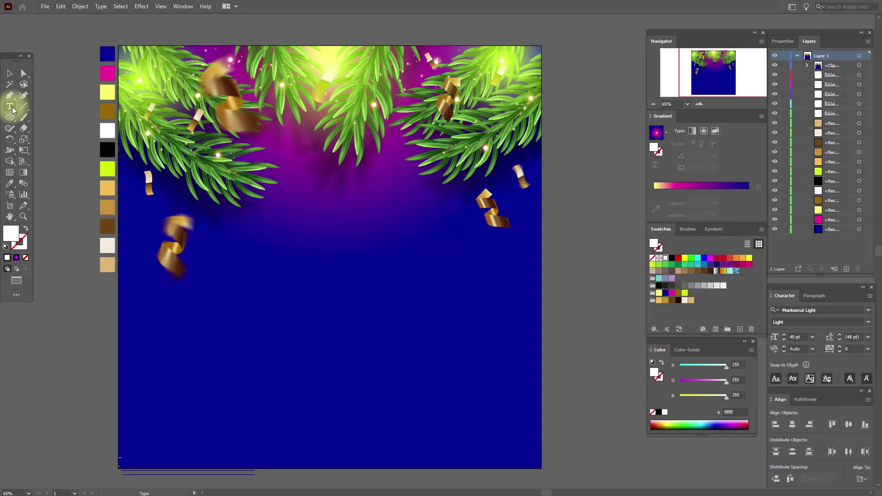
# - Create a text area in the card's middle and type 'MERRY CHRISTMAS and HAPPY NEW YEAR'
pyautogui.click(9, 106)
pyautogui.moveTo(290, 250); pyautogui.dragTo(494, 329)
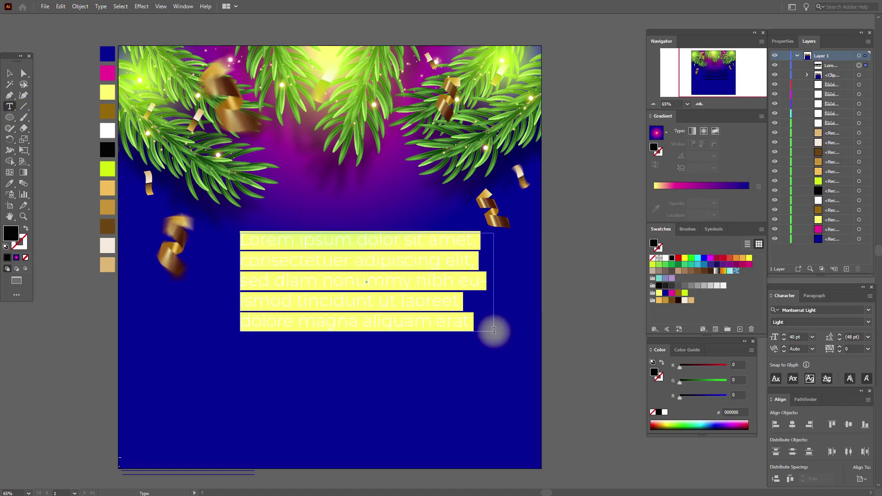
pyautogui.write('MERRY CHRISTMAS')
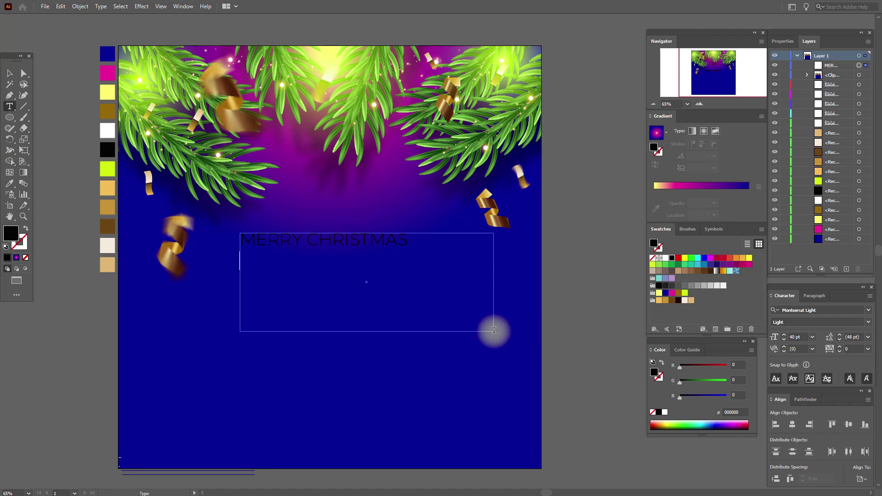
pyautogui.write('d H')
# - Centre-align the greeting, make it white, and position it centrally on the card
pyautogui.click(9, 73)
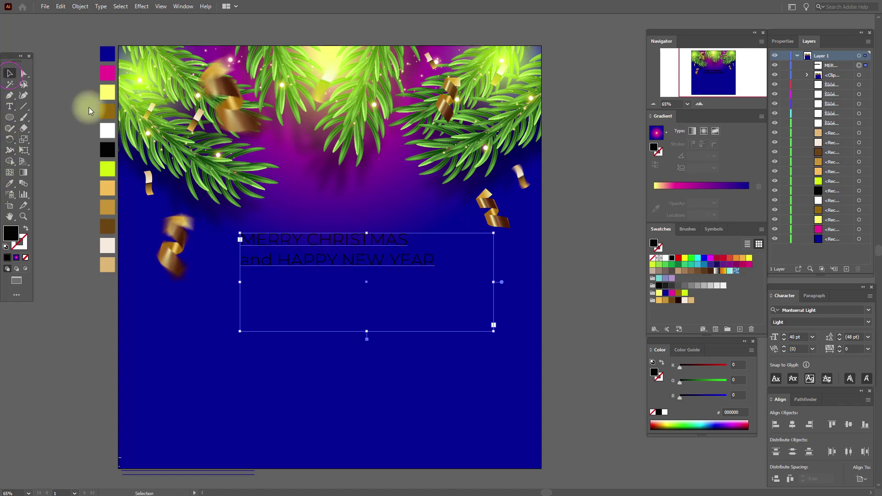
pyautogui.click(814, 296)
pyautogui.click(790, 311)
pyautogui.moveTo(413, 245); pyautogui.dragTo(384, 233)
pyautogui.click(666, 258)
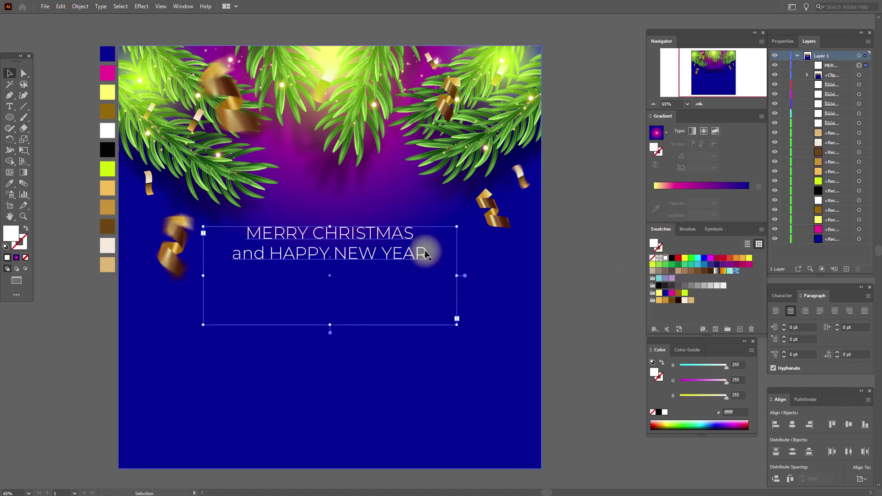
pyautogui.moveTo(370, 232); pyautogui.dragTo(373, 237)
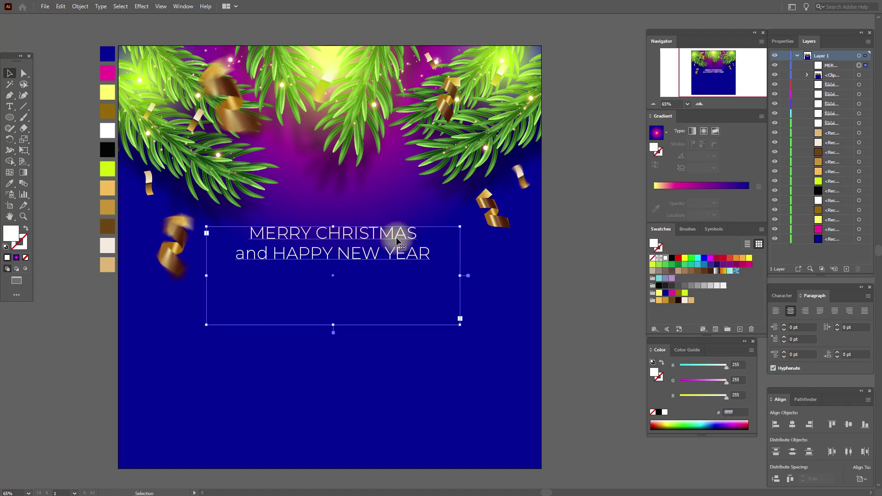
pyautogui.click(580, 262)
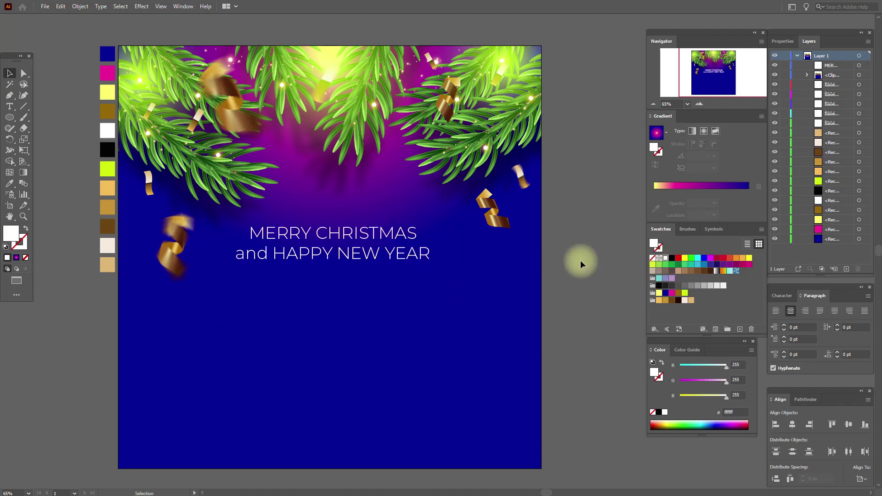
pyautogui.click(362, 240)
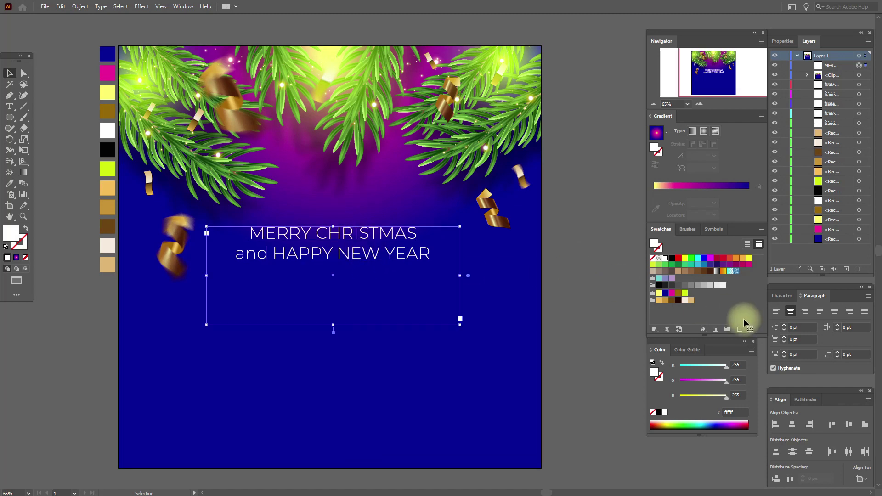
pyautogui.click(781, 295)
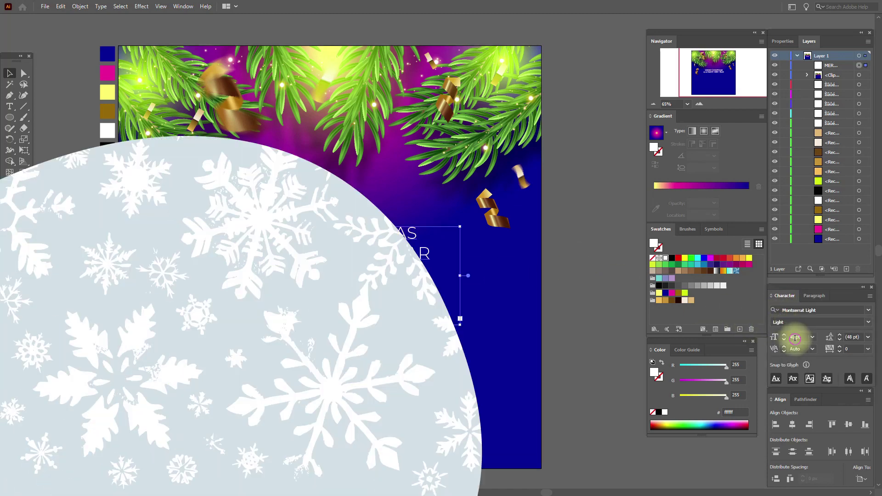